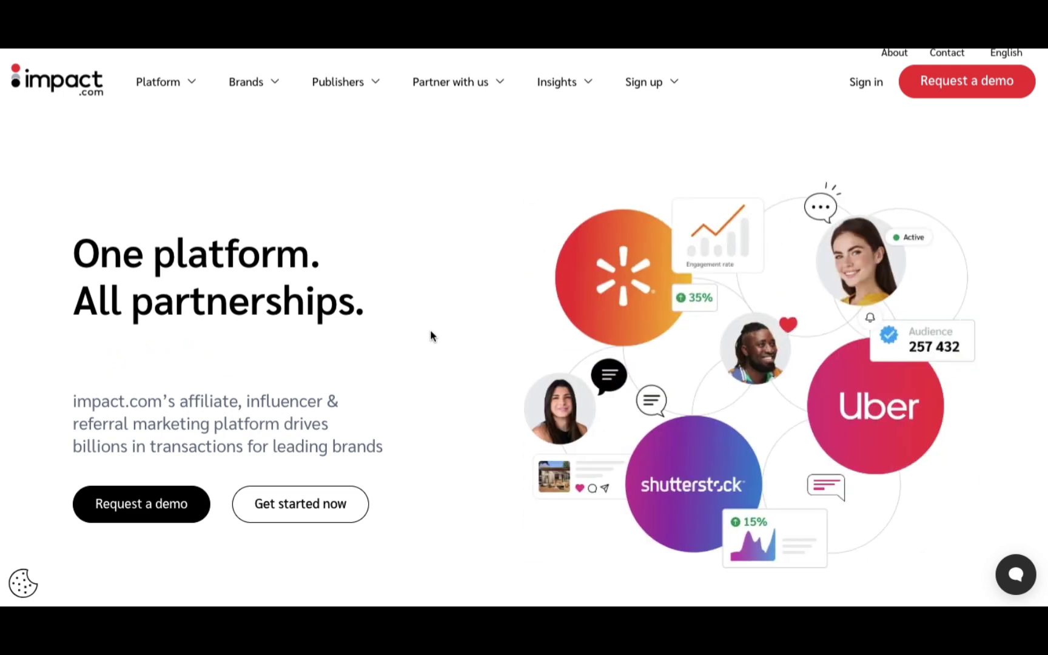
Show the Sign up dropdown with its affiliate advertiser, publisher and talk-to-sales choices.
{"action": "left_click", "coordinate": [661, 84]}
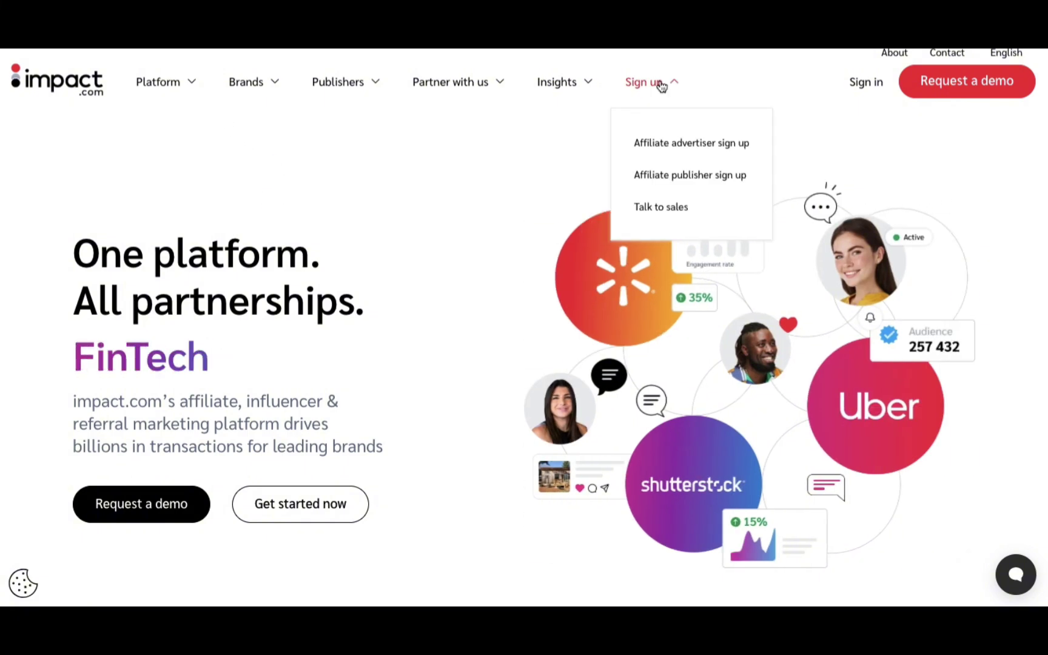
Go to the affiliate advertiser sign-up pricing page and look through the plans.
{"action": "left_click", "coordinate": [656, 147]}
{"action": "scroll", "coordinate": [542, 301], "scroll_direction": "down", "scroll_amount": 3}
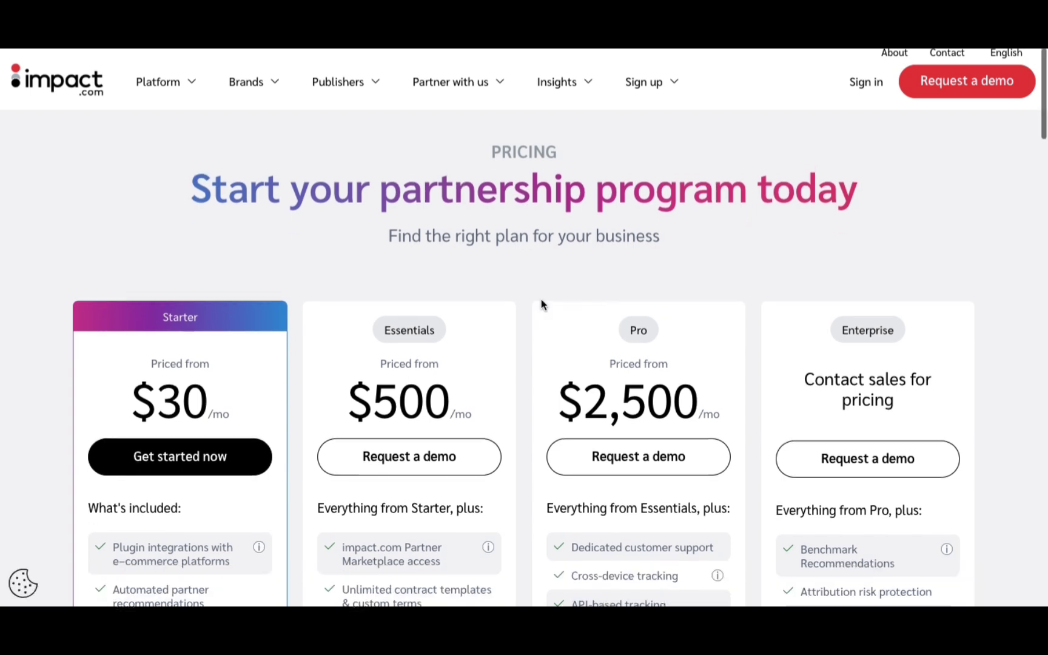
{"action": "scroll", "coordinate": [541, 303], "scroll_direction": "down", "scroll_amount": 3}
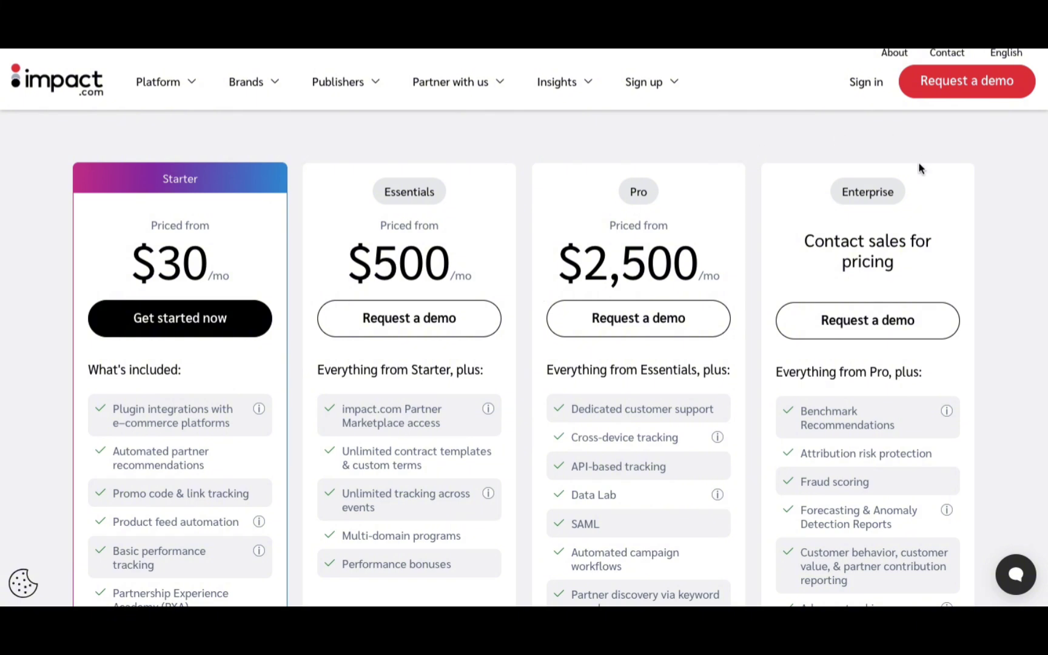
Go to the Get started now page and scroll to the brand and creator paths.
{"action": "left_click", "coordinate": [984, 96]}
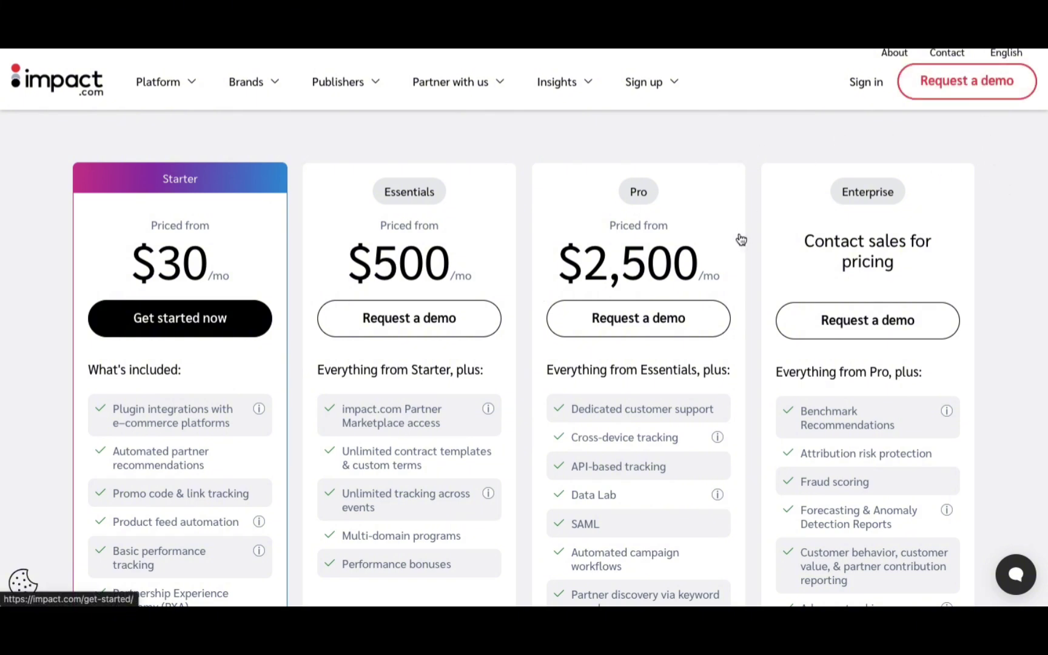
{"action": "scroll", "coordinate": [553, 377], "scroll_direction": "down", "scroll_amount": 3}
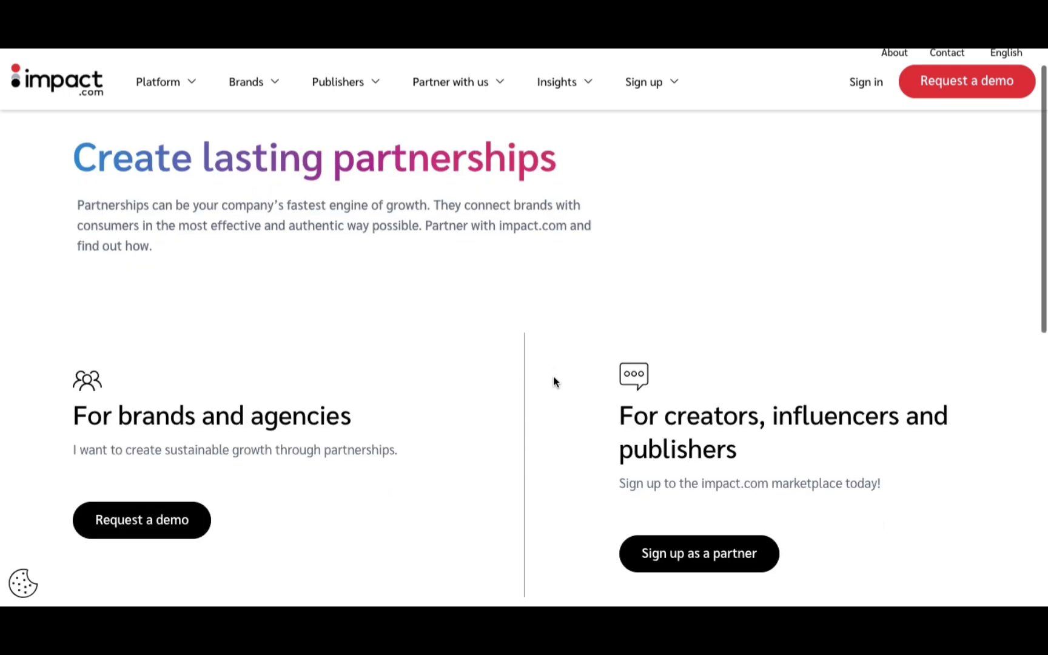
{"action": "scroll", "coordinate": [554, 377], "scroll_direction": "down", "scroll_amount": 1}
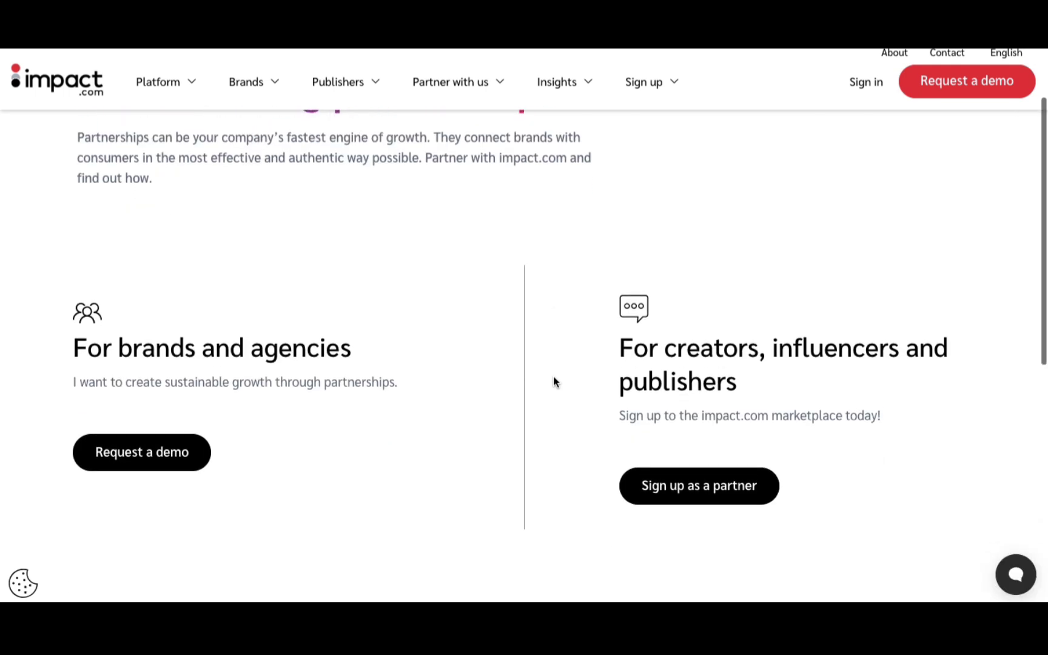
{"action": "scroll", "coordinate": [557, 456], "scroll_direction": "down", "scroll_amount": 1}
Sign up as a creator partner and begin creating a new publisher account.
{"action": "left_click", "coordinate": [665, 463]}
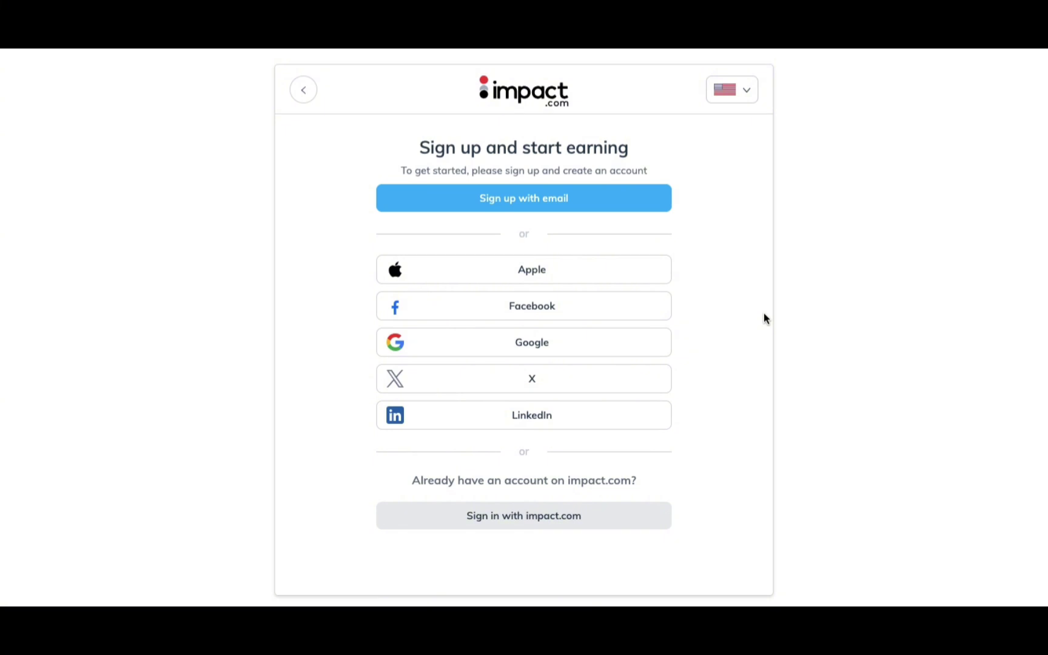
{"action": "left_click", "coordinate": [615, 345]}
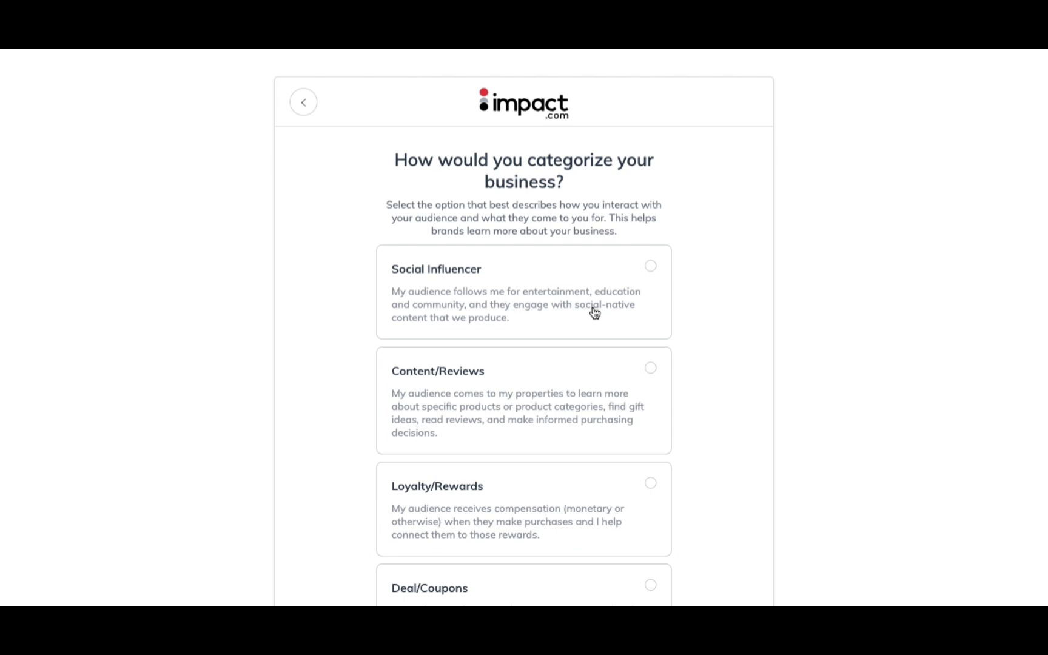
Categorize the business as Social Influencer and continue to the promotion methods step.
{"action": "scroll", "coordinate": [595, 312], "scroll_direction": "down", "scroll_amount": 2}
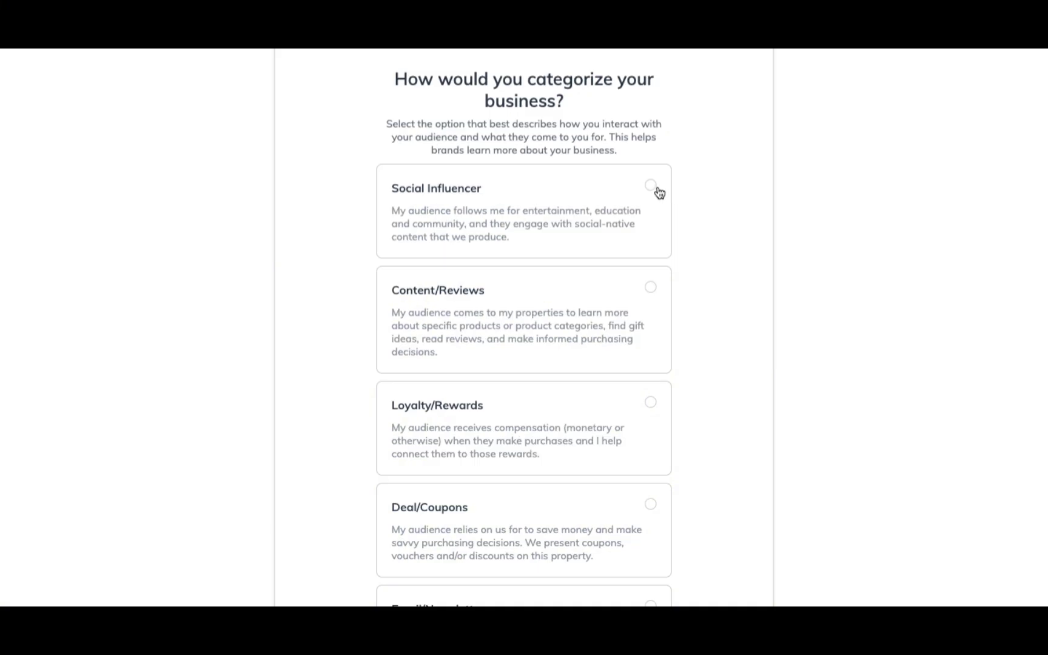
{"action": "left_click", "coordinate": [652, 188]}
{"action": "scroll", "coordinate": [699, 315], "scroll_direction": "down", "scroll_amount": 3}
{"action": "scroll", "coordinate": [699, 317], "scroll_direction": "down", "scroll_amount": 4}
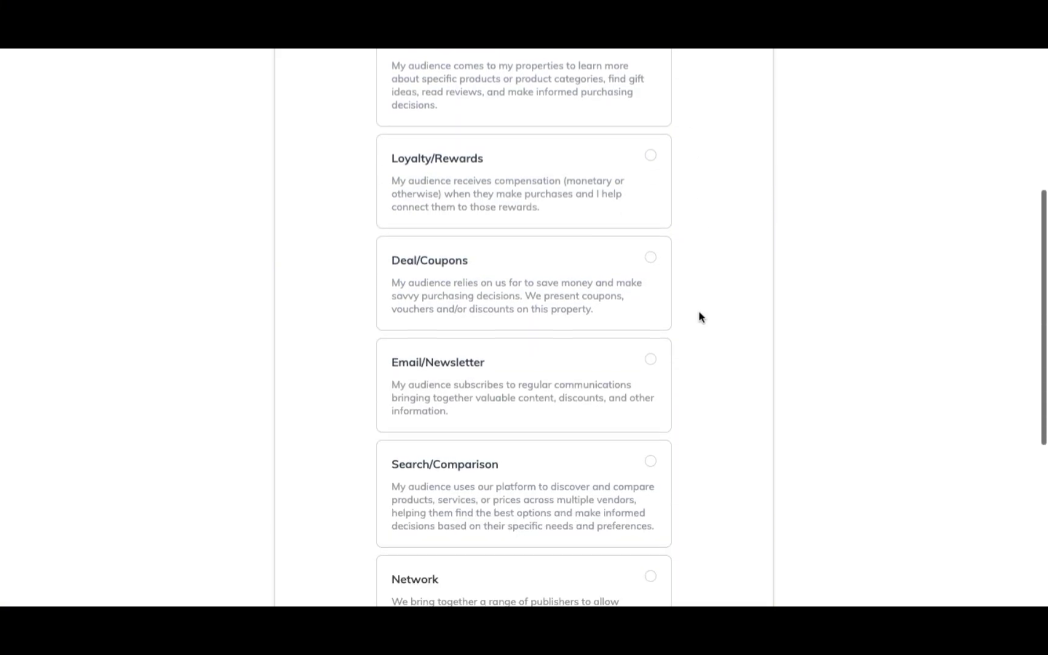
{"action": "scroll", "coordinate": [700, 317], "scroll_direction": "down", "scroll_amount": 4}
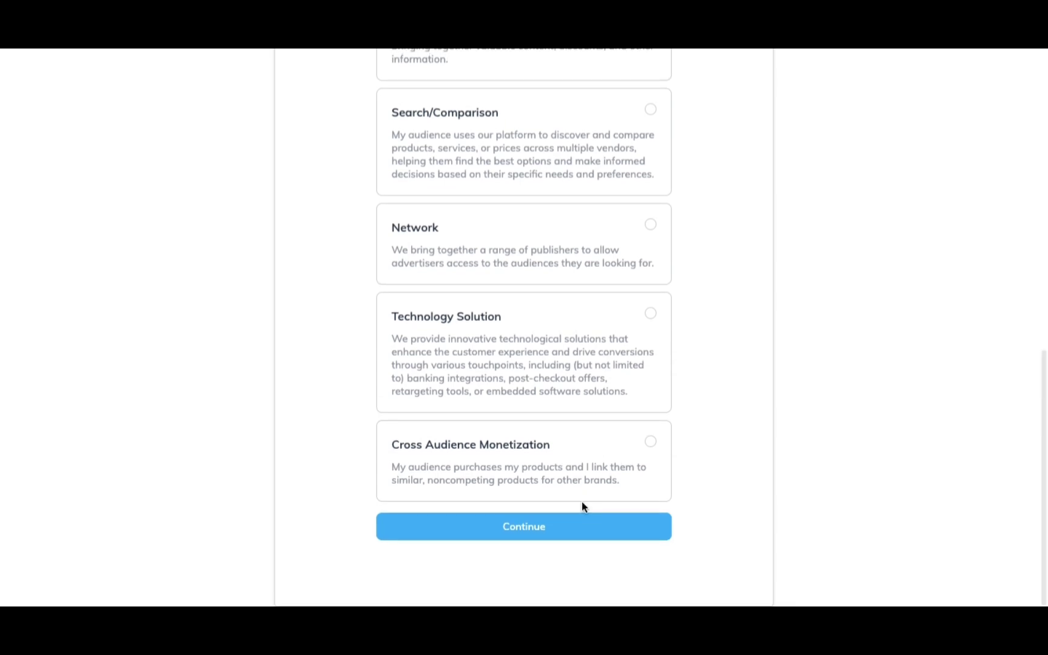
{"action": "left_click", "coordinate": [568, 530]}
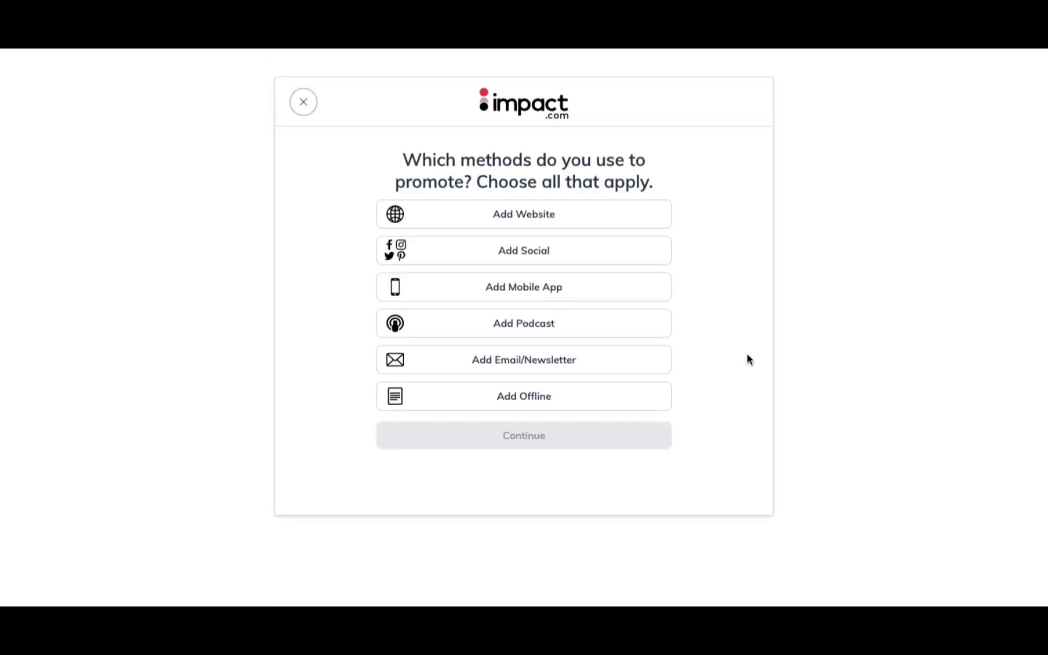
{"action": "scroll", "coordinate": [748, 359], "scroll_direction": "down", "scroll_amount": 2}
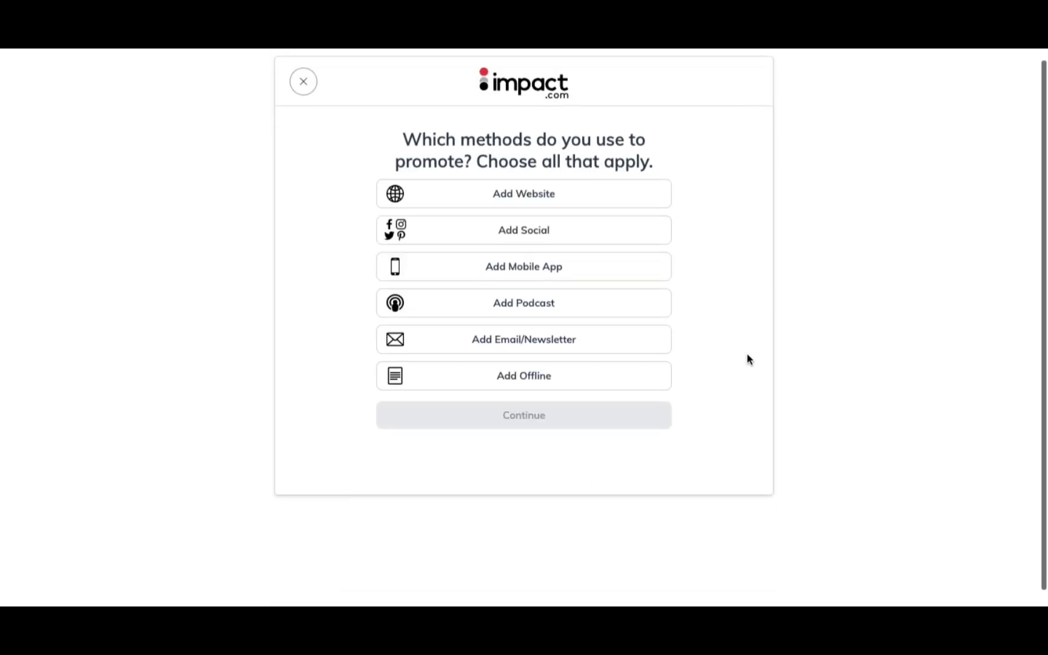
{"action": "scroll", "coordinate": [748, 359], "scroll_direction": "up", "scroll_amount": 1}
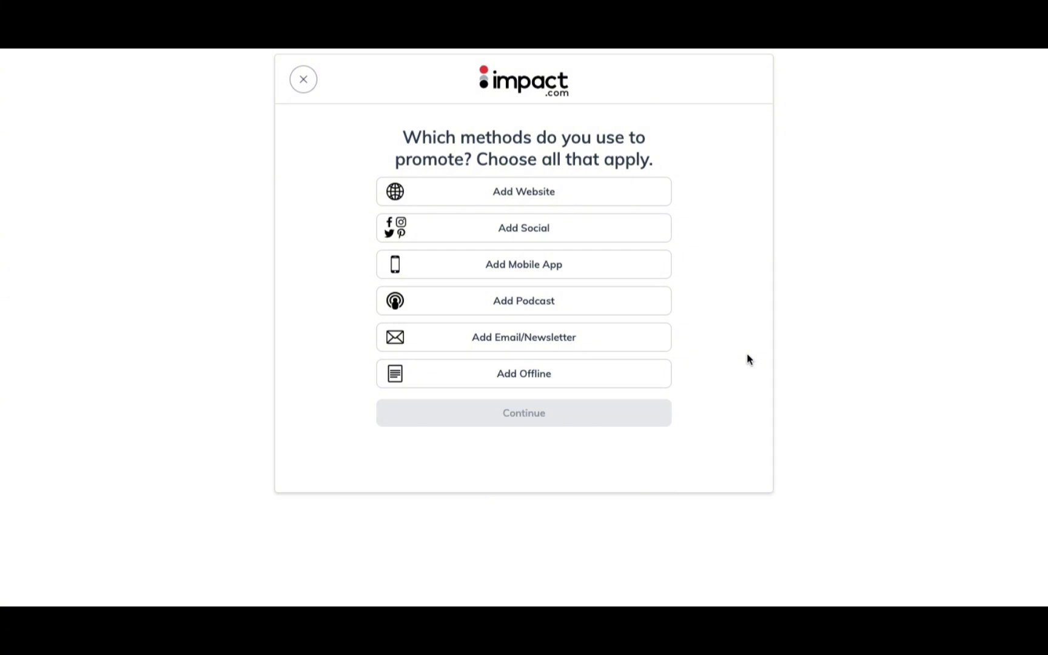
Add TikTok as a social promotion method and authorize impact.com on TikTok's page.
{"action": "left_click", "coordinate": [569, 236]}
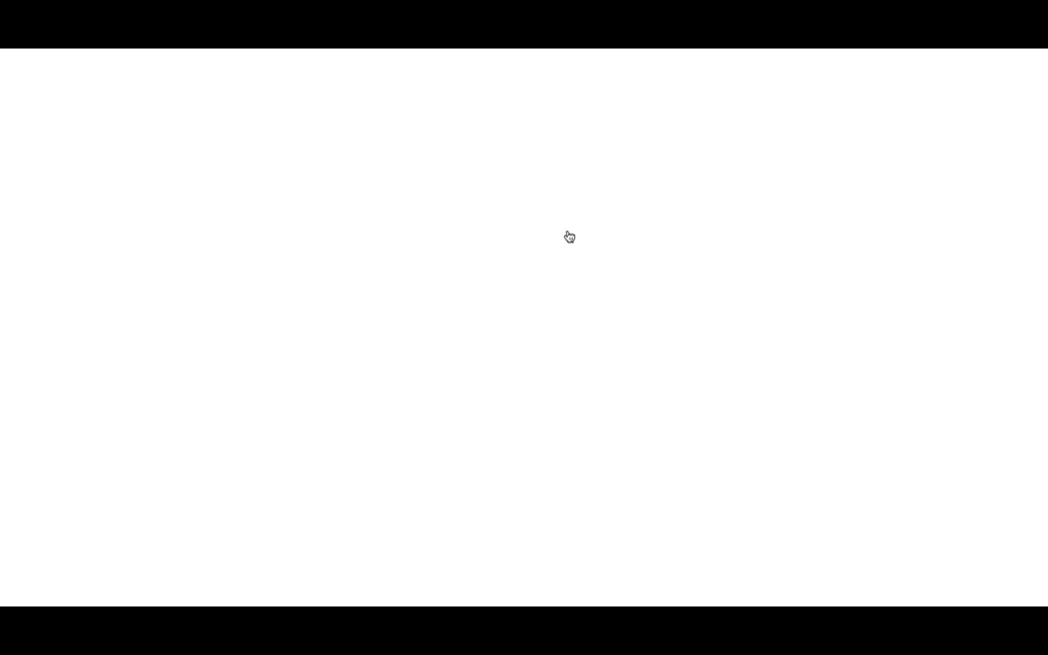
{"action": "scroll", "coordinate": [677, 314], "scroll_direction": "down", "scroll_amount": 2}
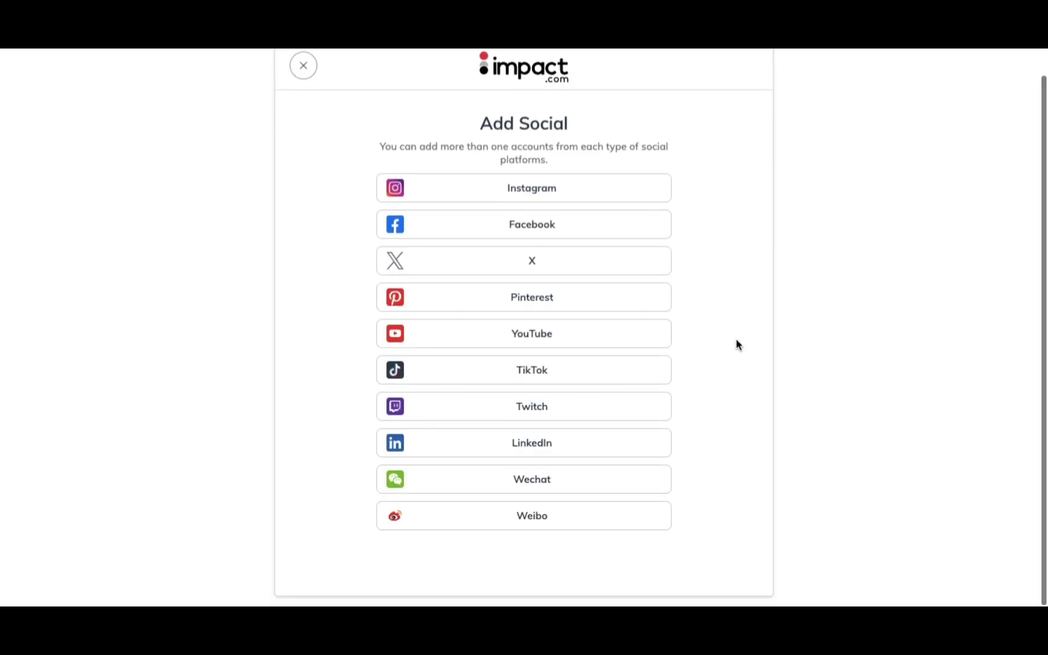
{"action": "scroll", "coordinate": [737, 344], "scroll_direction": "up", "scroll_amount": 1}
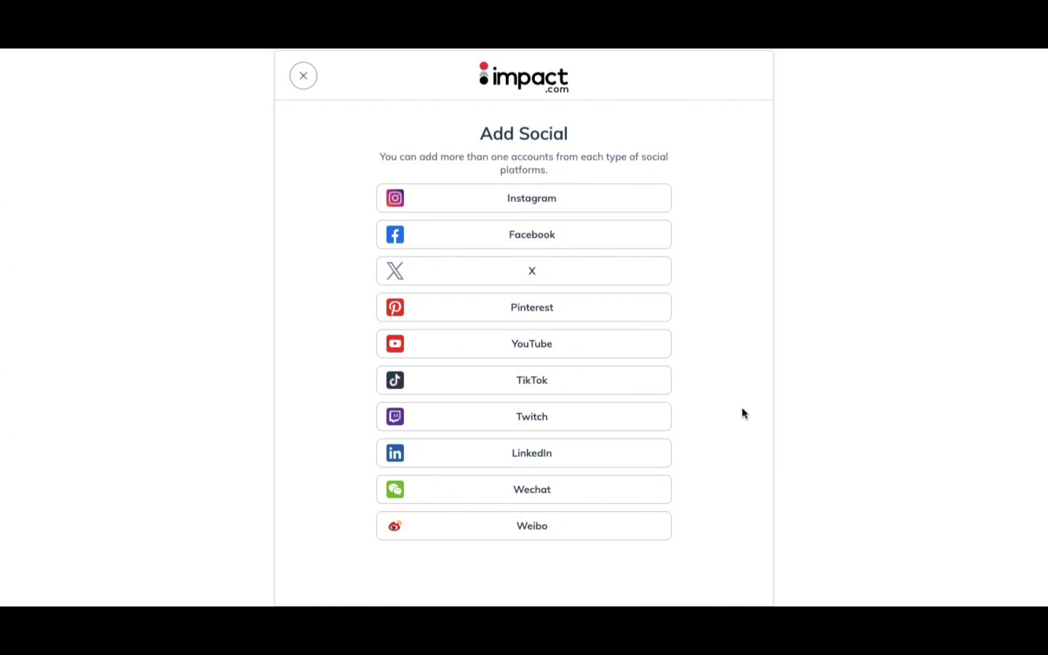
{"action": "scroll", "coordinate": [743, 413], "scroll_direction": "down", "scroll_amount": 2}
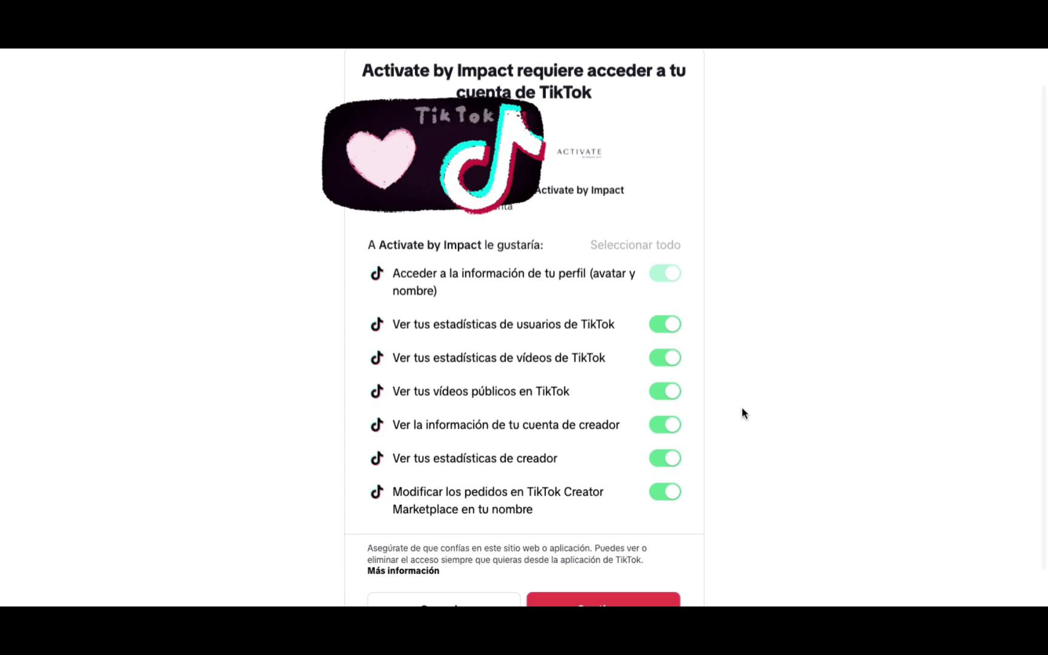
{"action": "scroll", "coordinate": [742, 408], "scroll_direction": "down", "scroll_amount": 1}
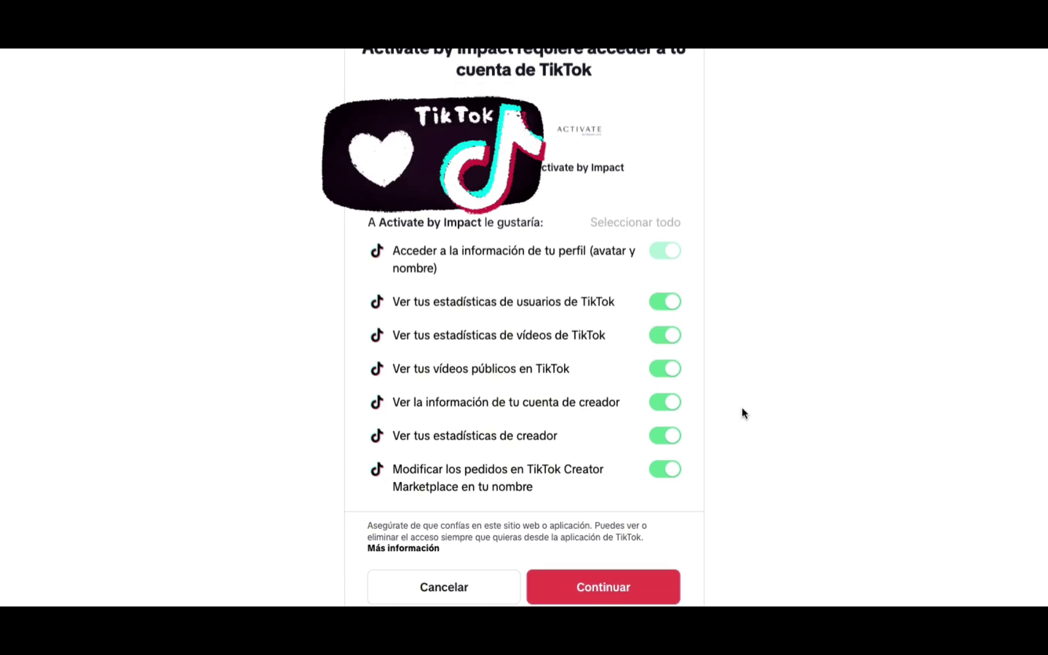
{"action": "scroll", "coordinate": [743, 408], "scroll_direction": "down", "scroll_amount": 1}
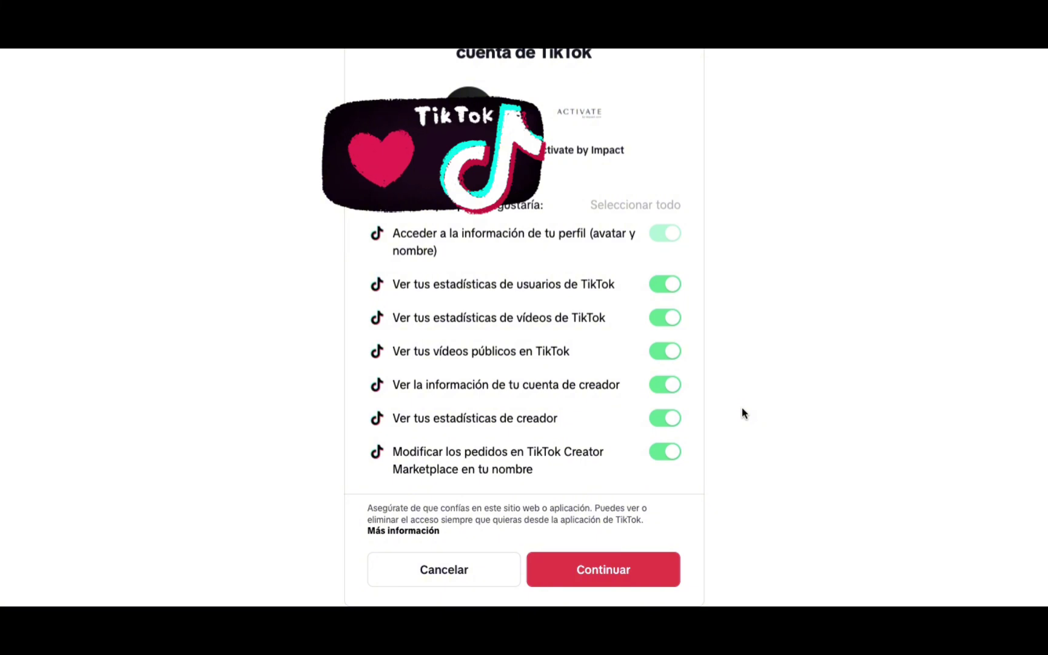
{"action": "left_click", "coordinate": [648, 573]}
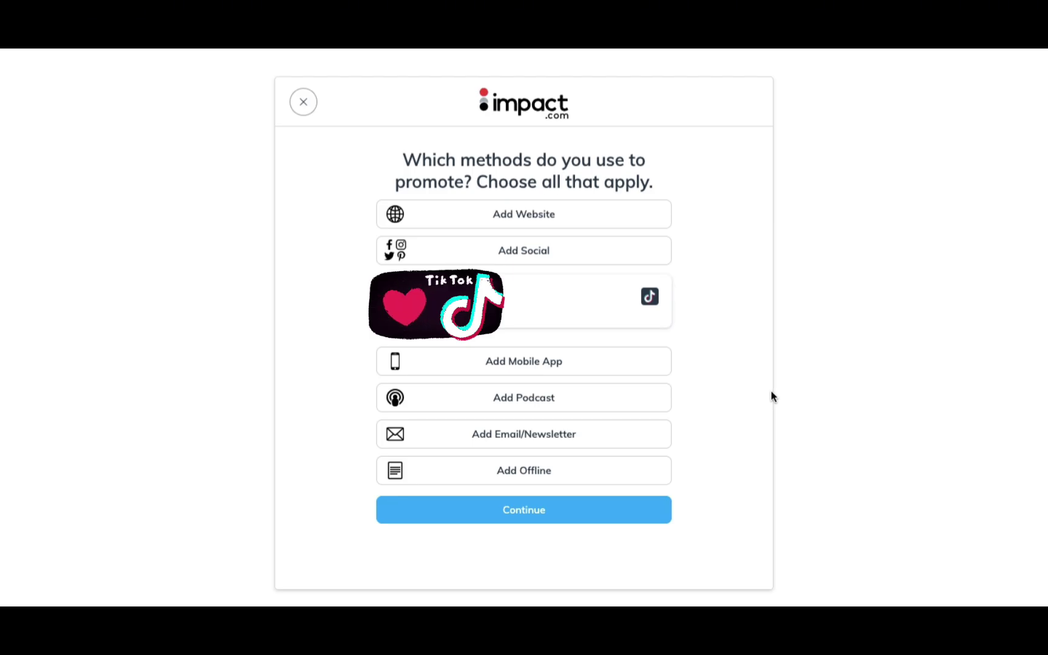
{"action": "scroll", "coordinate": [771, 396], "scroll_direction": "down", "scroll_amount": 1}
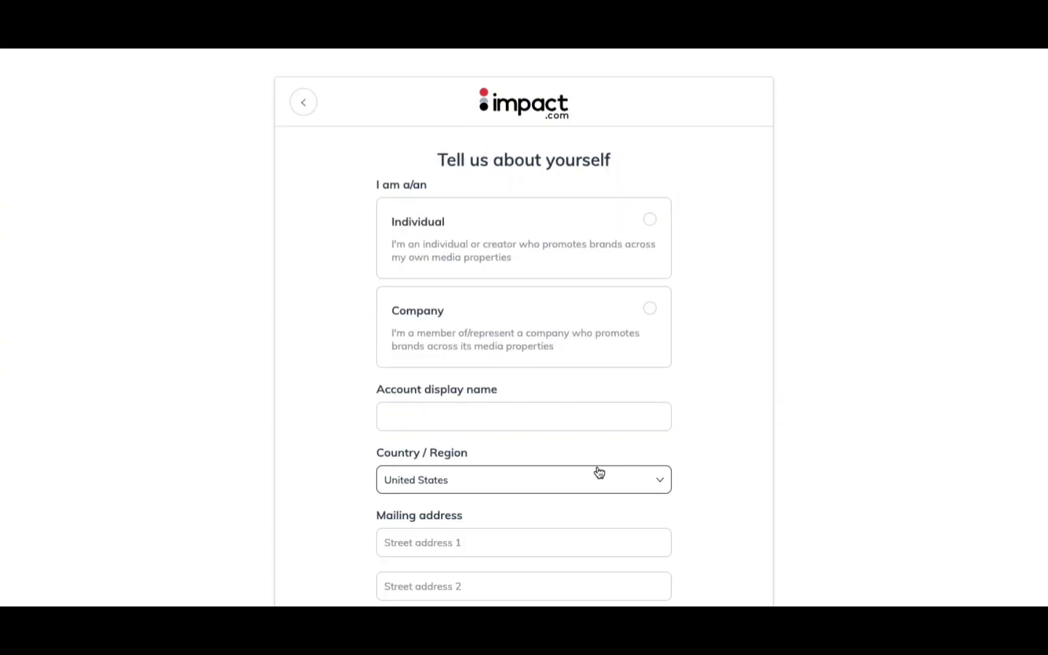
Set the account type to Individual and start the Marketplace profile checklist.
{"action": "scroll", "coordinate": [726, 393], "scroll_direction": "down", "scroll_amount": 1}
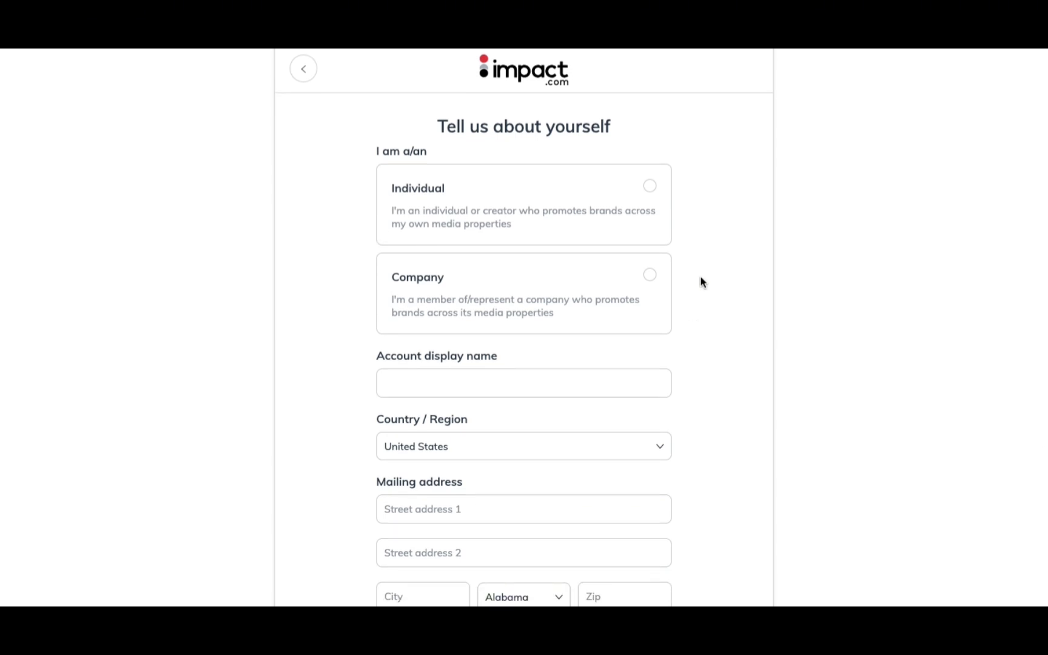
{"action": "left_click", "coordinate": [653, 189]}
{"action": "scroll", "coordinate": [721, 308], "scroll_direction": "down", "scroll_amount": 2}
{"action": "scroll", "coordinate": [720, 309], "scroll_direction": "down", "scroll_amount": 1}
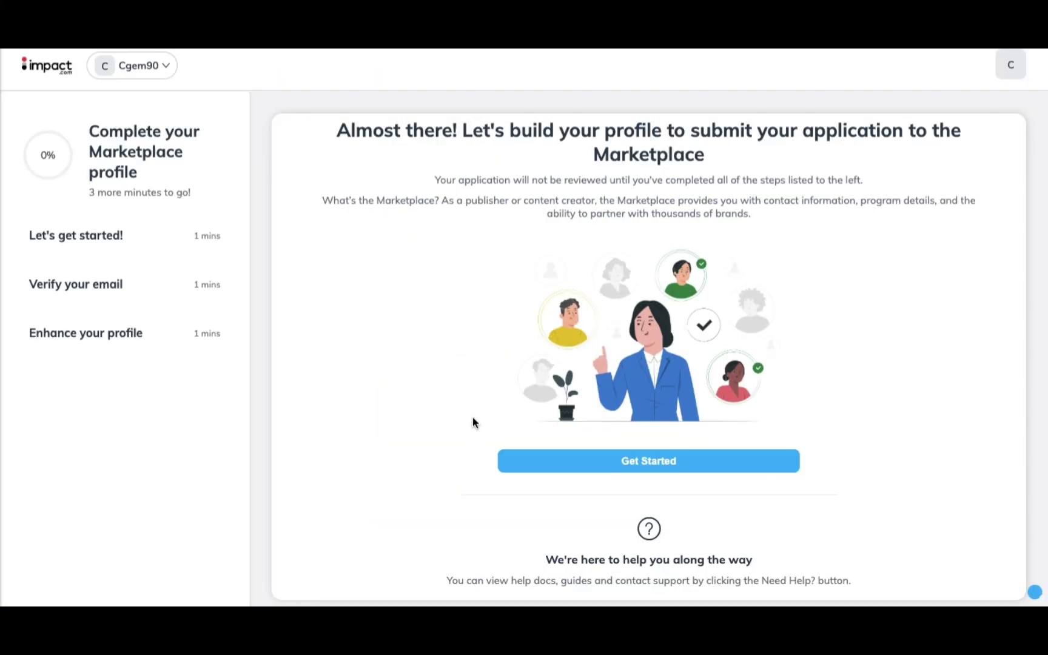
{"action": "left_click", "coordinate": [620, 462]}
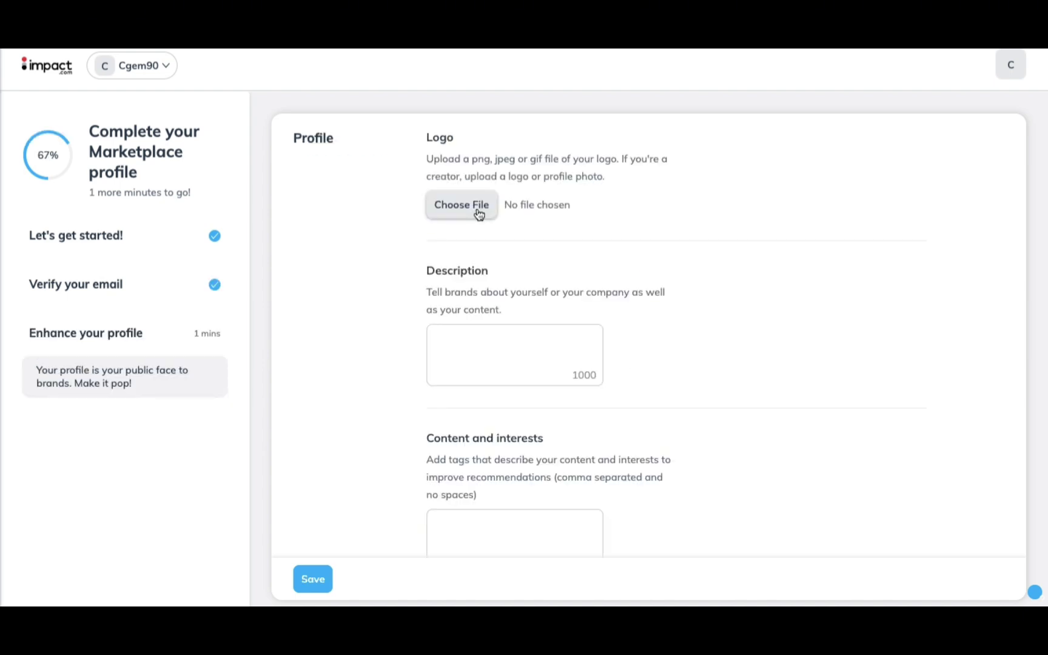
Choose 20240726_132400.jpg as the profile logo file.
{"action": "left_click", "coordinate": [478, 213]}
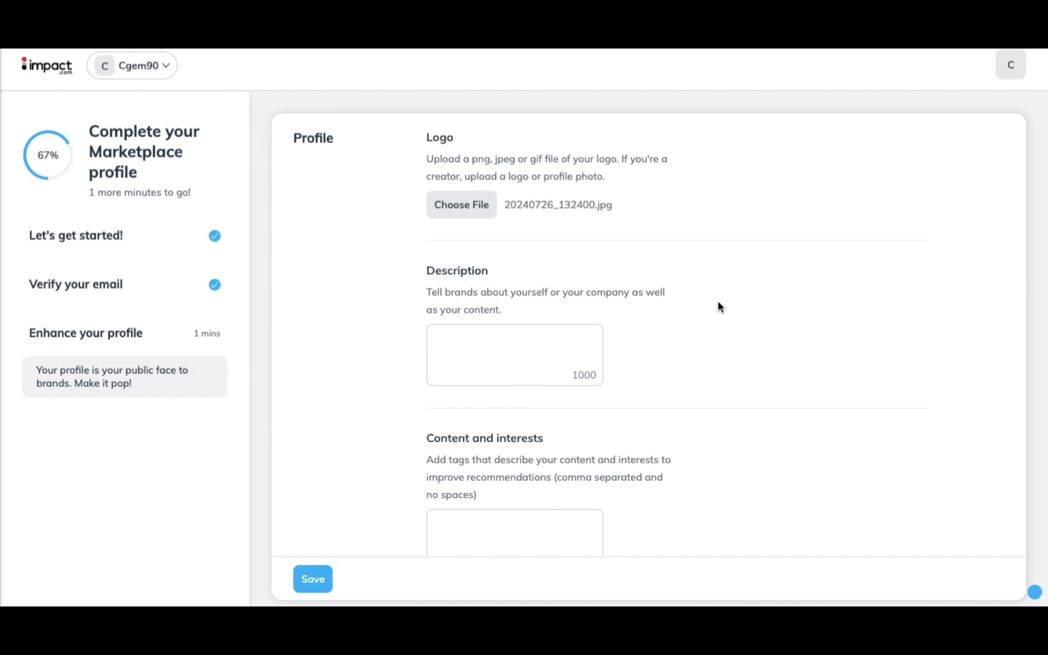
Write a profile description about promoting brands through social media content across Instagram.
{"action": "scroll", "coordinate": [717, 301], "scroll_direction": "down", "scroll_amount": 1}
{"action": "left_click", "coordinate": [561, 309]}
{"action": "type", "text": "I want t"}
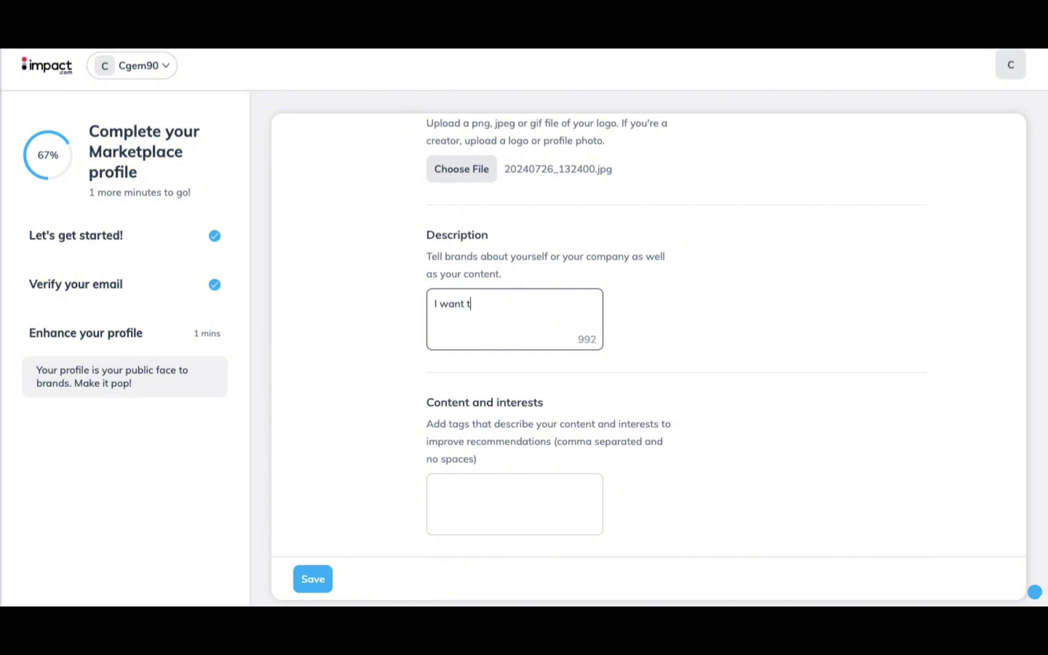
{"action": "type", "text": "o help promote different brands through my social media content across Instagram and TikTok."}
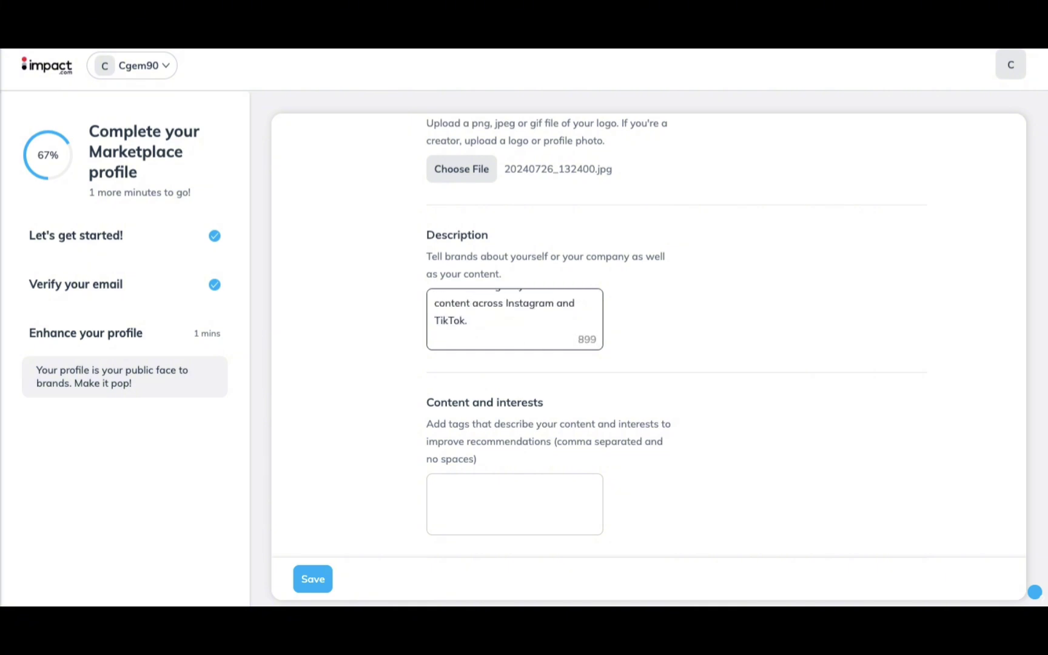
{"action": "type", "text": " My content is largely related to being a mom and parenting."}
Add the tags #momlife, #parenting, #toddlerlife, #toddlersoftiktok and save the profile.
{"action": "scroll", "coordinate": [649, 340], "scroll_direction": "down", "scroll_amount": 4}
{"action": "left_click", "coordinate": [514, 250]}
{"action": "type", "text": "#"}
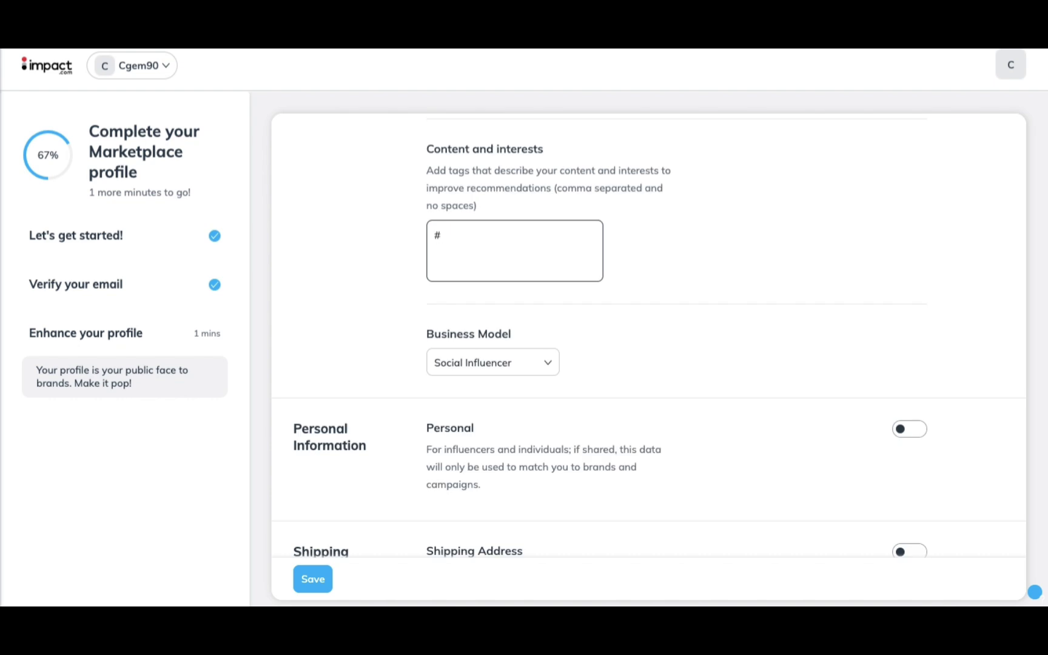
{"action": "type", "text": "momlife, #parenting, #toddlerlife,"}
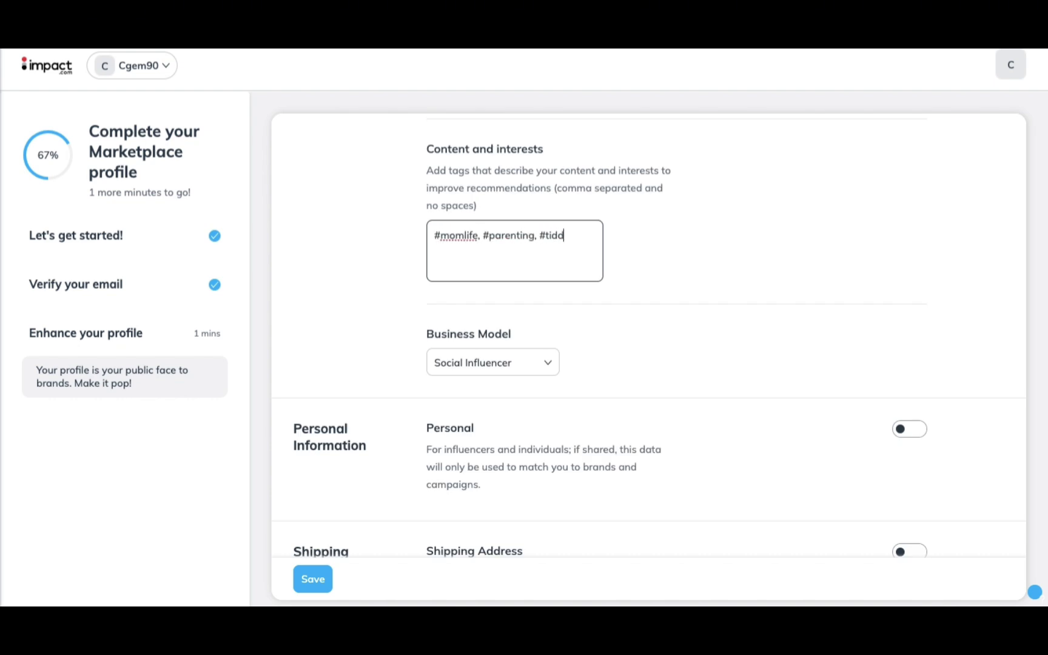
{"action": "type", "text": " #toddlersoftiktok,"}
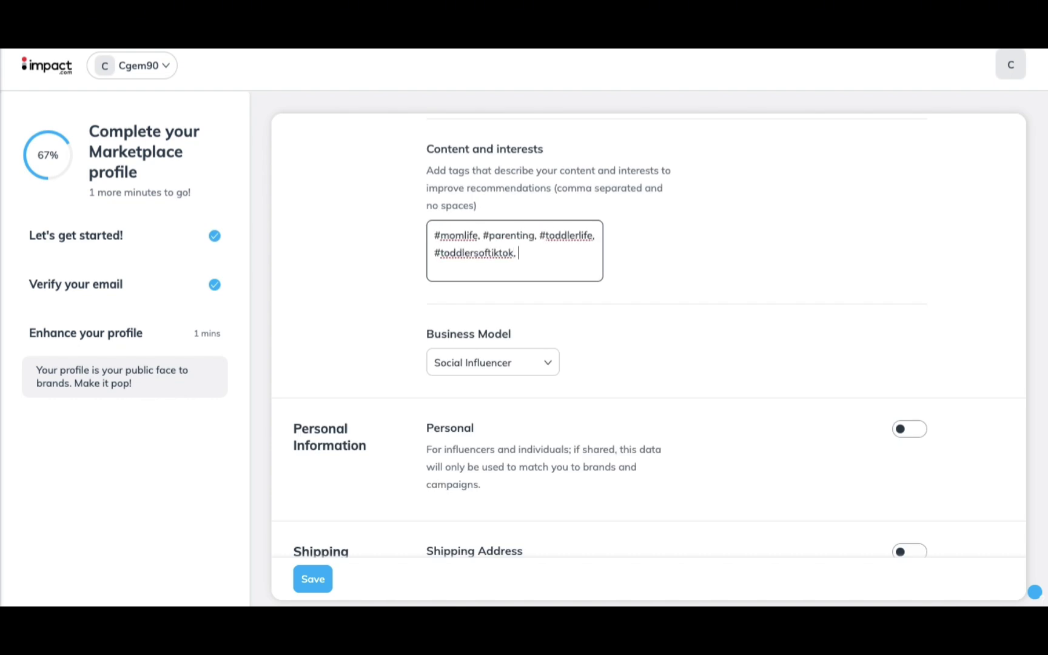
{"action": "scroll", "coordinate": [651, 293], "scroll_direction": "down", "scroll_amount": 2}
{"action": "scroll", "coordinate": [651, 293], "scroll_direction": "down", "scroll_amount": 3}
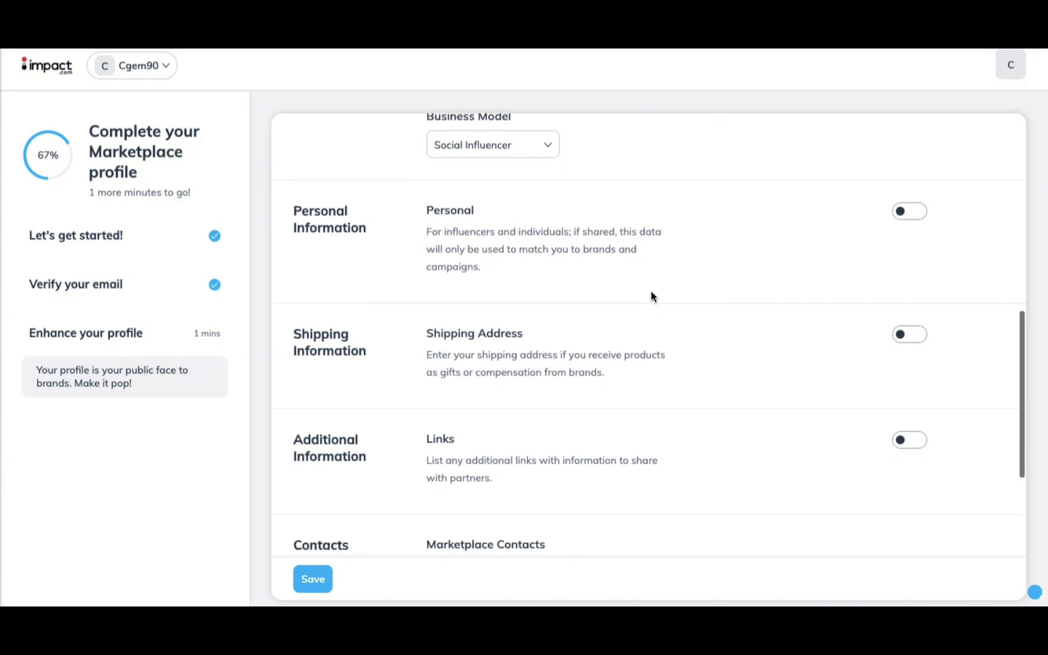
{"action": "scroll", "coordinate": [758, 309], "scroll_direction": "up", "scroll_amount": 1}
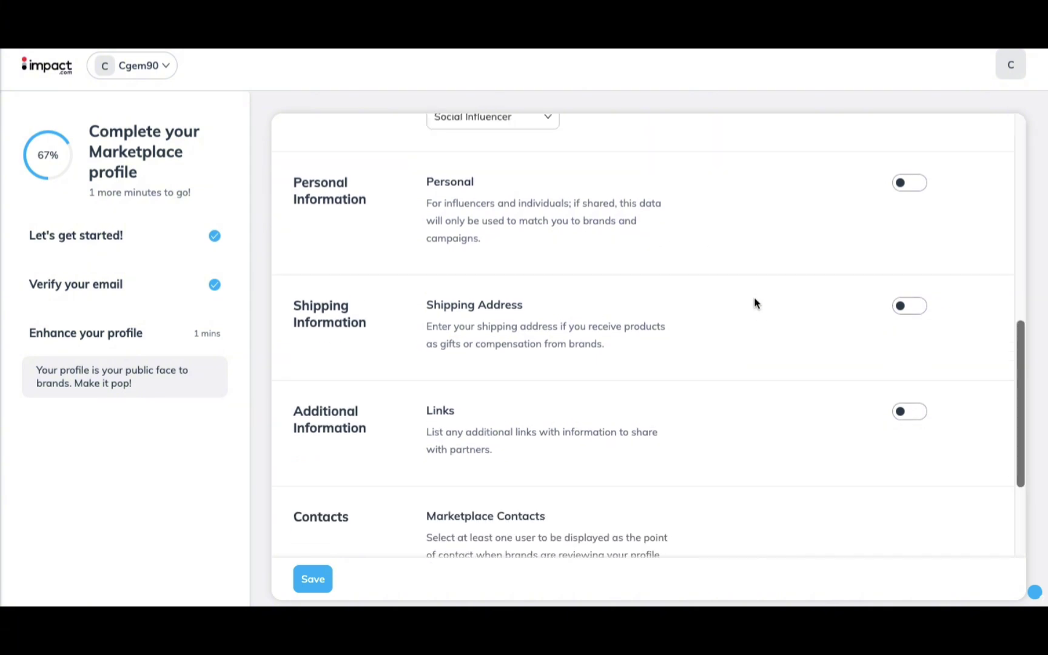
{"action": "scroll", "coordinate": [764, 306], "scroll_direction": "down", "scroll_amount": 1}
{"action": "scroll", "coordinate": [861, 240], "scroll_direction": "down", "scroll_amount": 3}
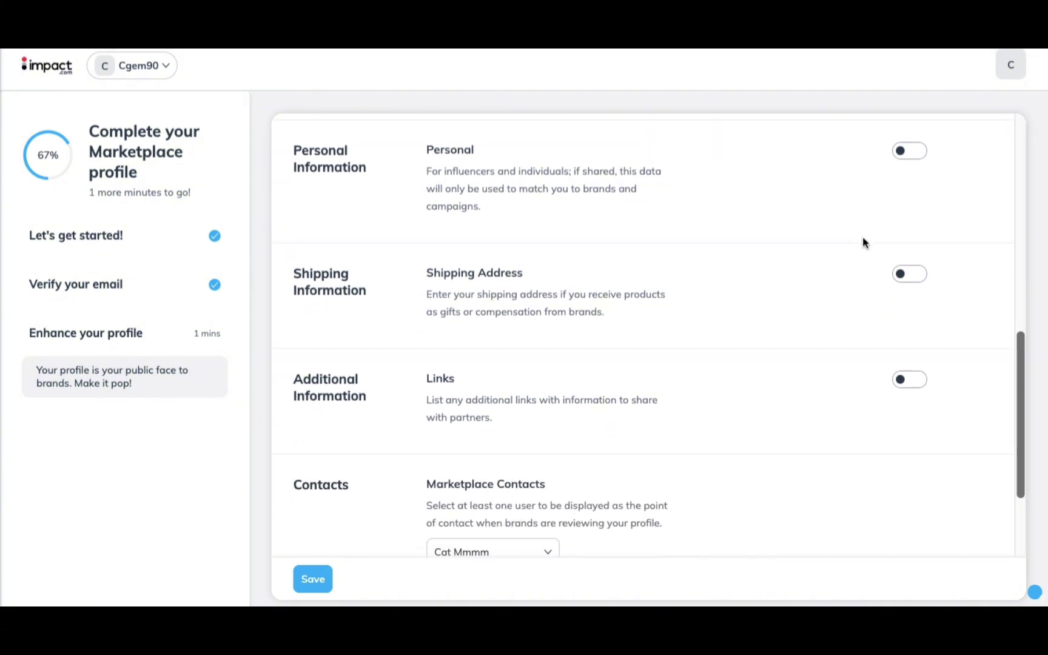
{"action": "scroll", "coordinate": [856, 273], "scroll_direction": "down", "scroll_amount": 3}
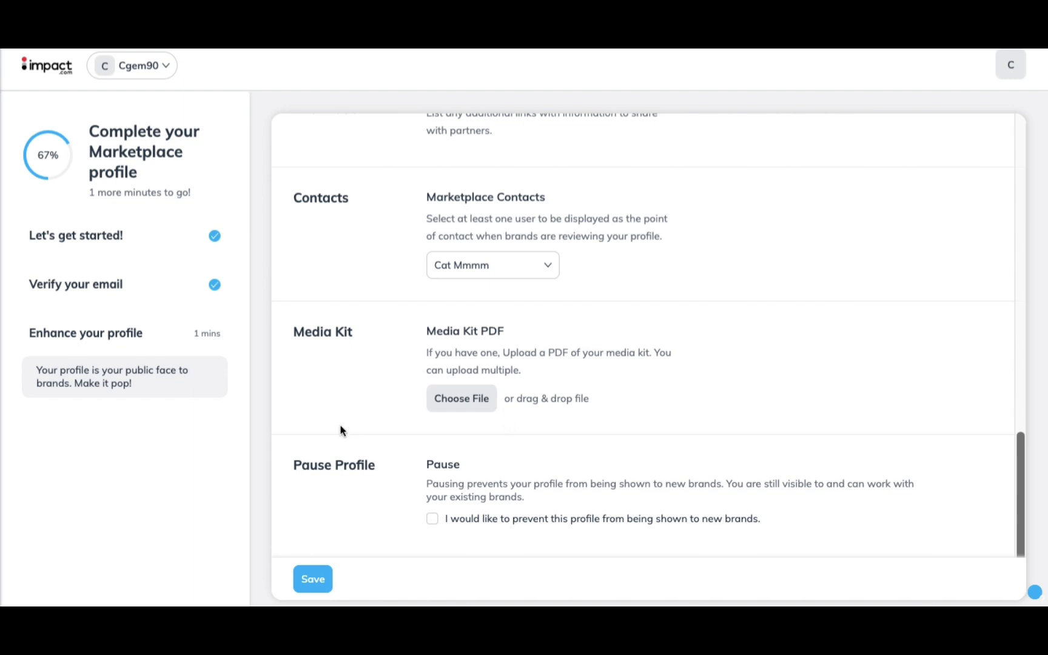
{"action": "left_click", "coordinate": [313, 579]}
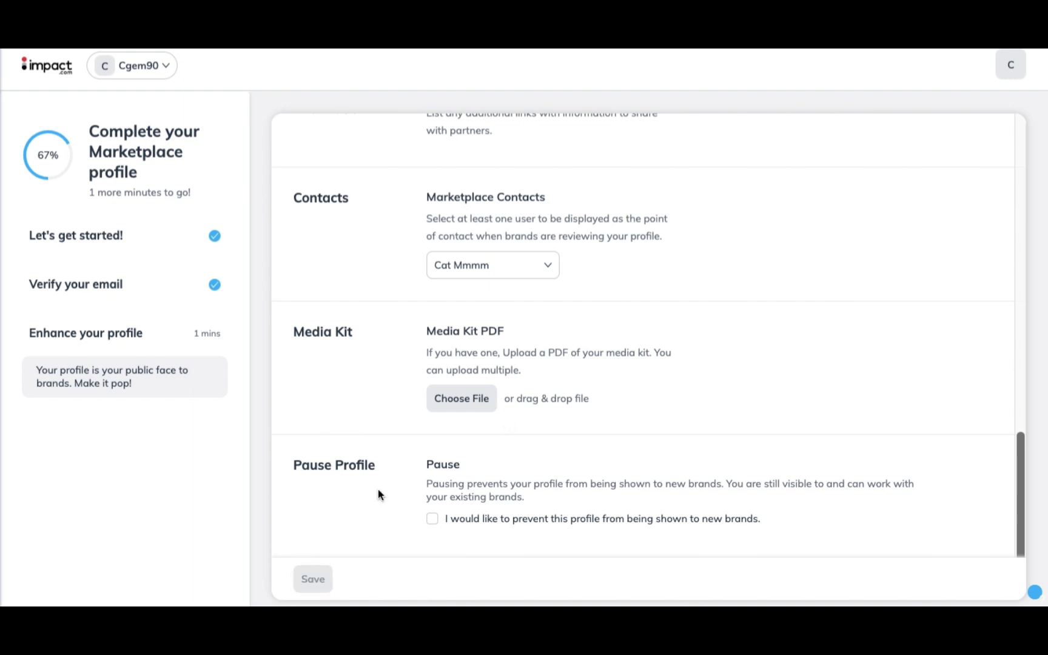
Remove the # signs from the tags and resubmit the marketplace profile.
{"action": "scroll", "coordinate": [368, 424], "scroll_direction": "down", "scroll_amount": 4}
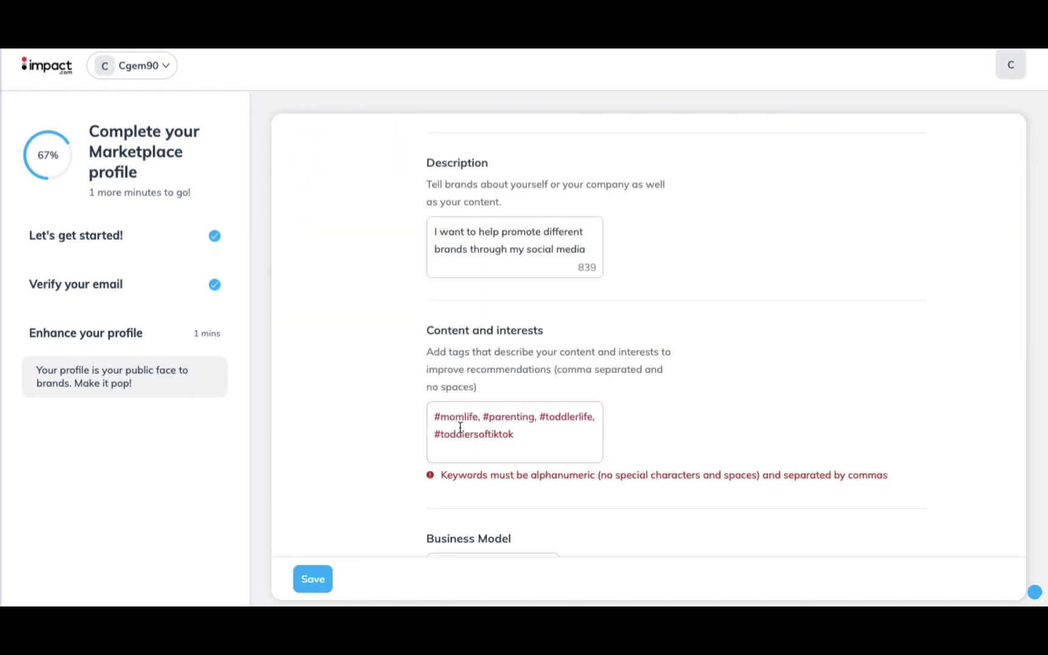
{"action": "left_click", "coordinate": [441, 417]}
{"action": "key", "text": "BackSpace"}
{"action": "left_click", "coordinate": [490, 417]}
{"action": "key", "text": "BackSpace"}
{"action": "left_click", "coordinate": [546, 417]}
{"action": "key", "text": "BackSpace"}
{"action": "scroll", "coordinate": [682, 431], "scroll_direction": "down", "scroll_amount": 10}
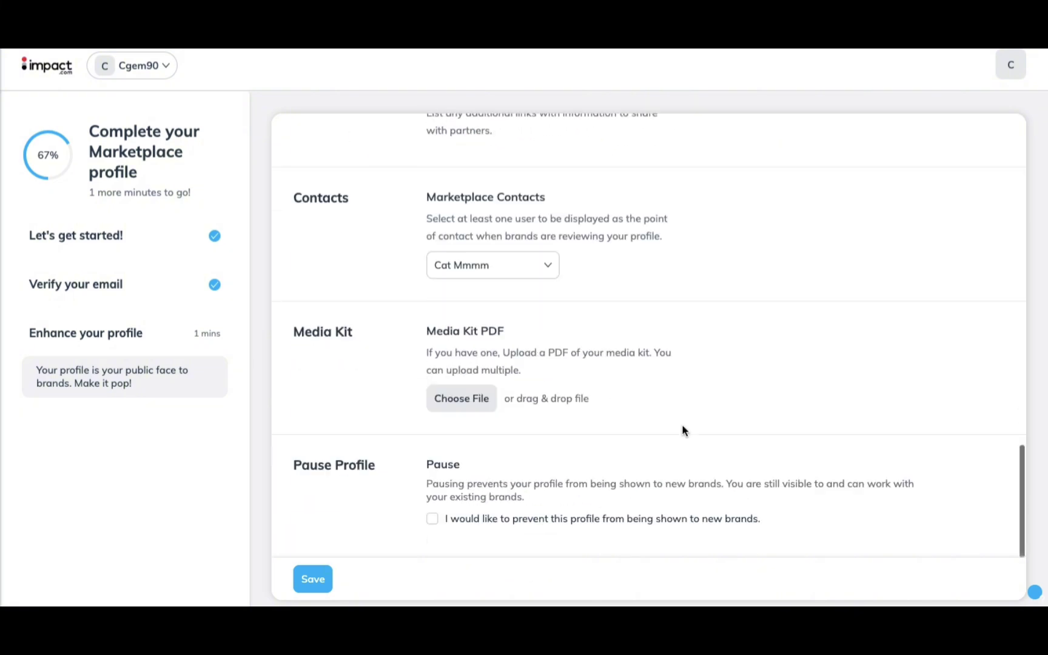
{"action": "key", "text": "Return"}
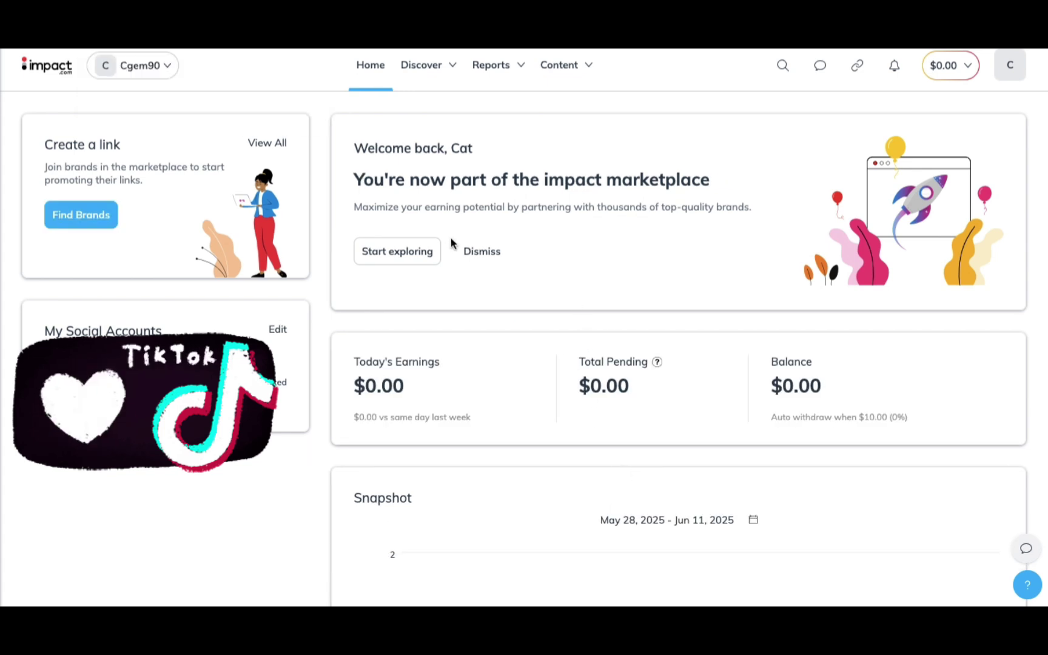
Scroll the dashboard past the Trackonomics banner to the featured brands Home page.
{"action": "scroll", "coordinate": [789, 248], "scroll_direction": "down", "scroll_amount": 1}
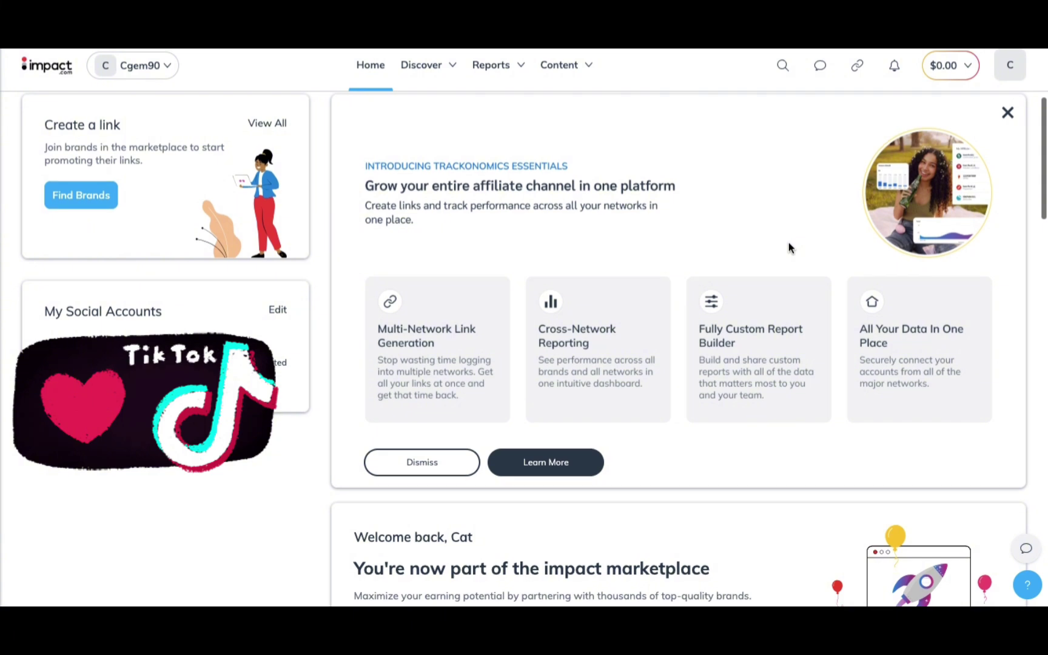
{"action": "scroll", "coordinate": [760, 178], "scroll_direction": "down", "scroll_amount": 1}
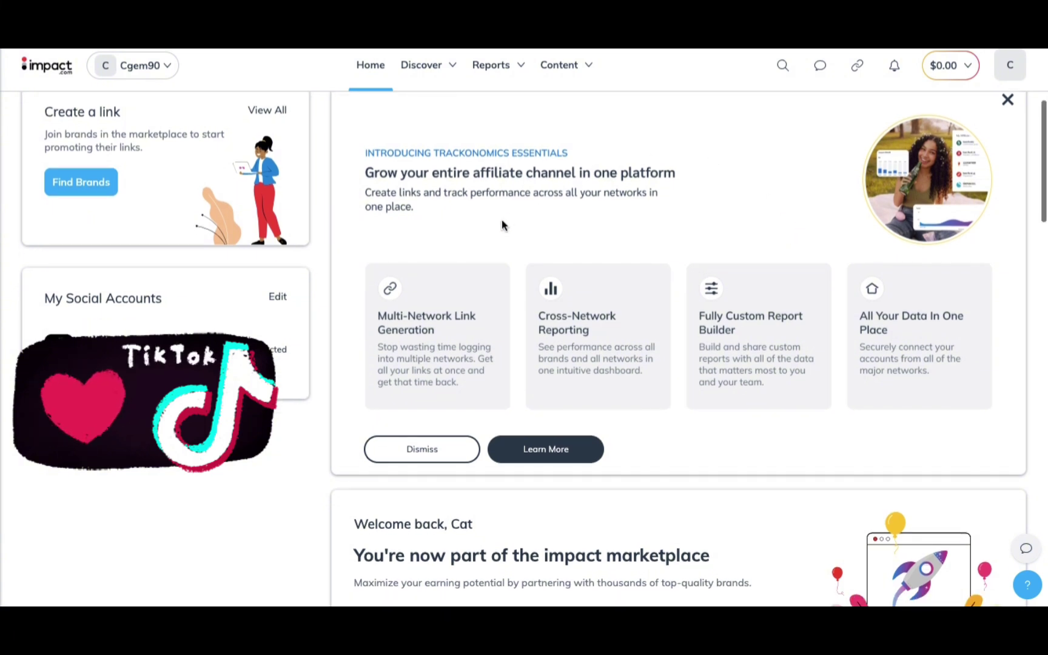
{"action": "scroll", "coordinate": [349, 262], "scroll_direction": "up", "scroll_amount": 1}
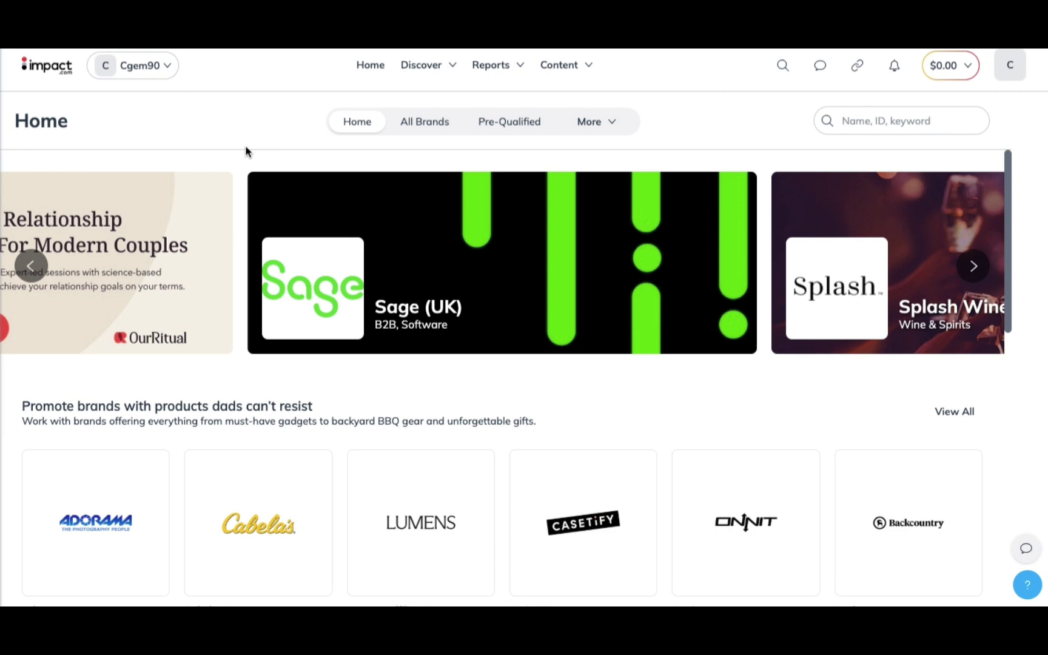
List all 7,253 brands sorted by CPA Payout % and scroll down to InVideo's card.
{"action": "left_click", "coordinate": [424, 122]}
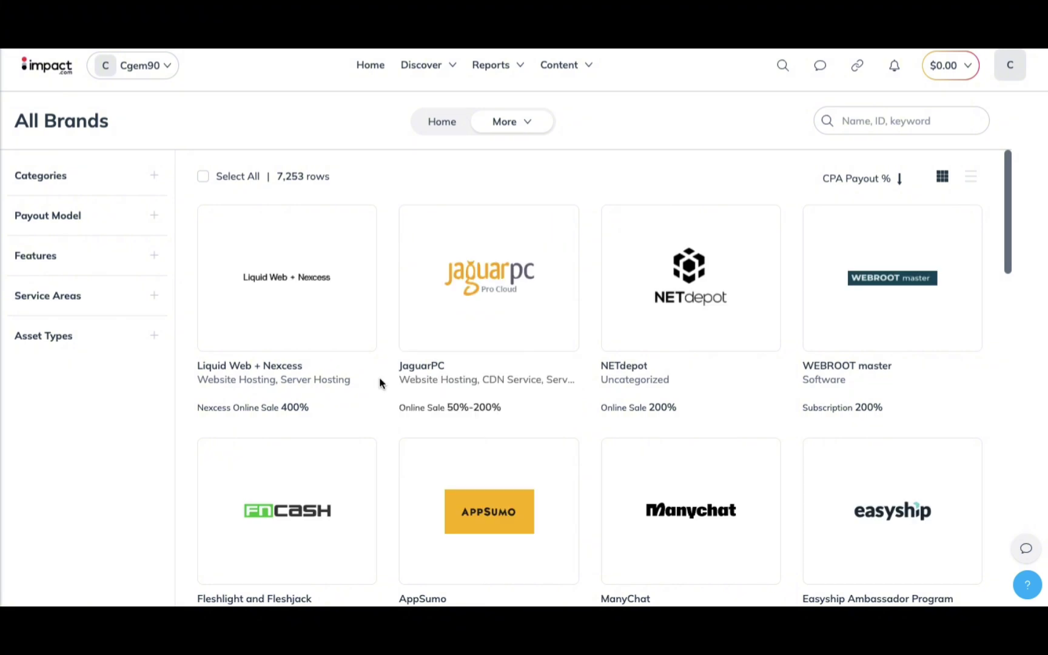
{"action": "scroll", "coordinate": [379, 383], "scroll_direction": "down", "scroll_amount": 10}
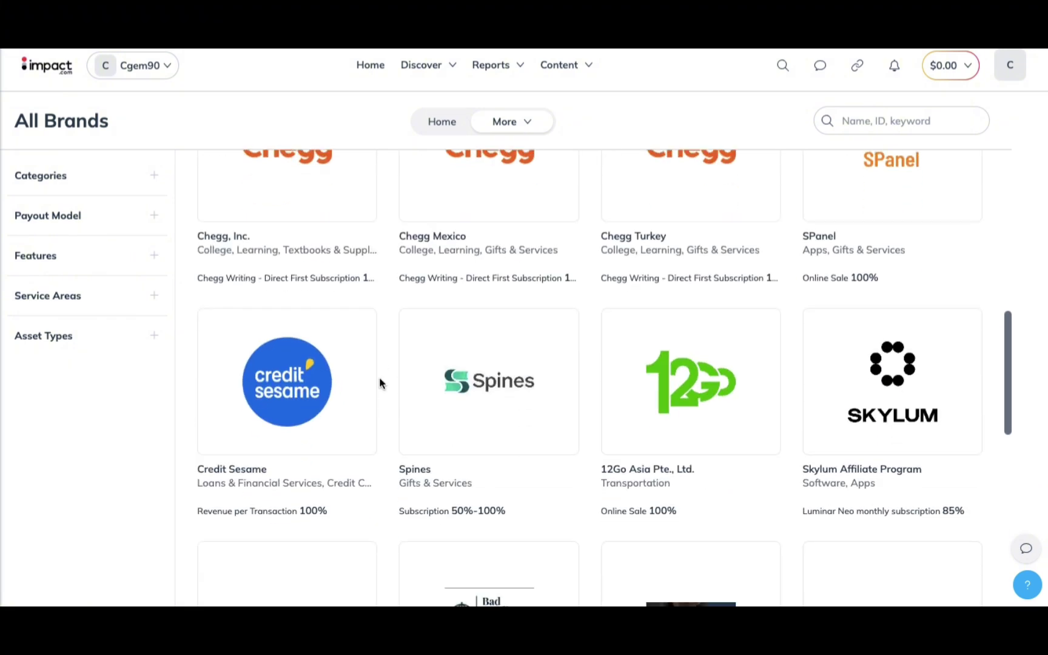
{"action": "scroll", "coordinate": [379, 383], "scroll_direction": "down", "scroll_amount": 13}
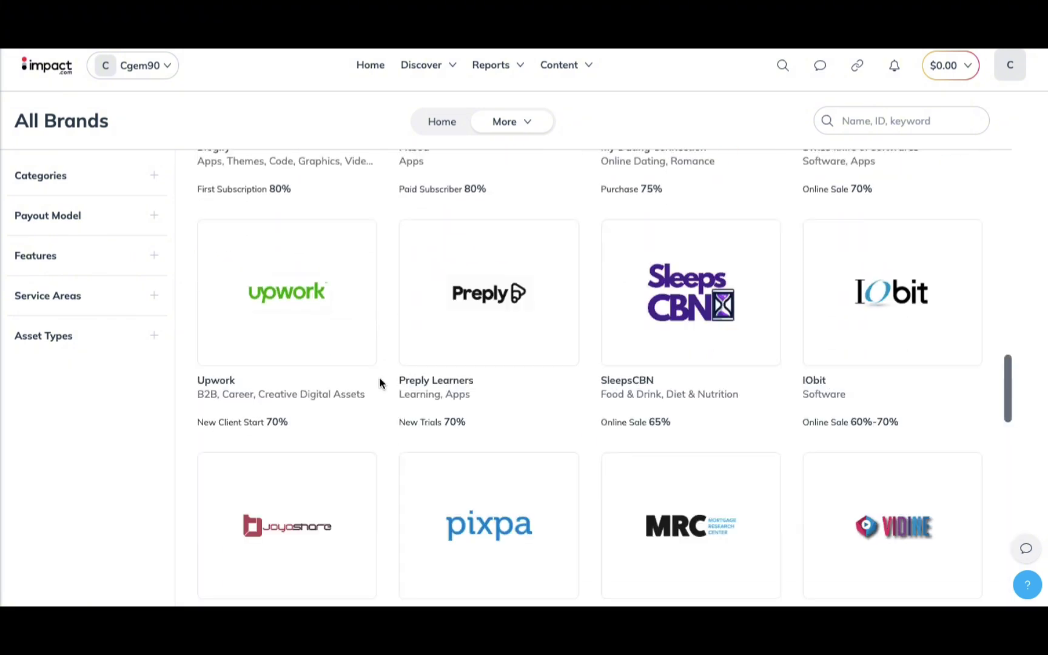
{"action": "scroll", "coordinate": [380, 383], "scroll_direction": "down", "scroll_amount": 10}
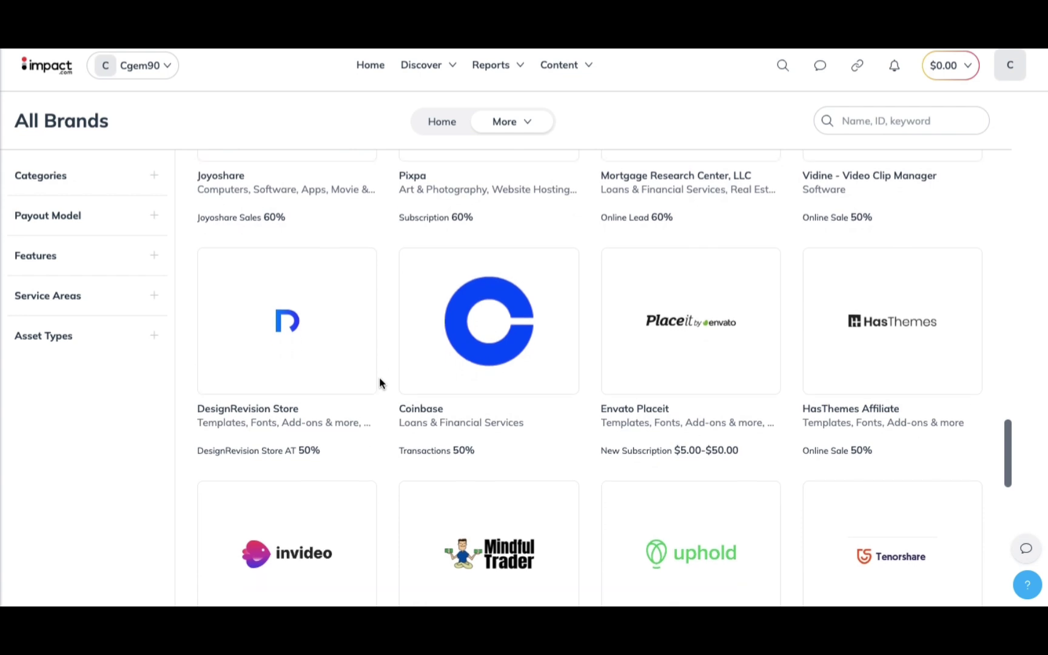
{"action": "scroll", "coordinate": [380, 383], "scroll_direction": "down", "scroll_amount": 2}
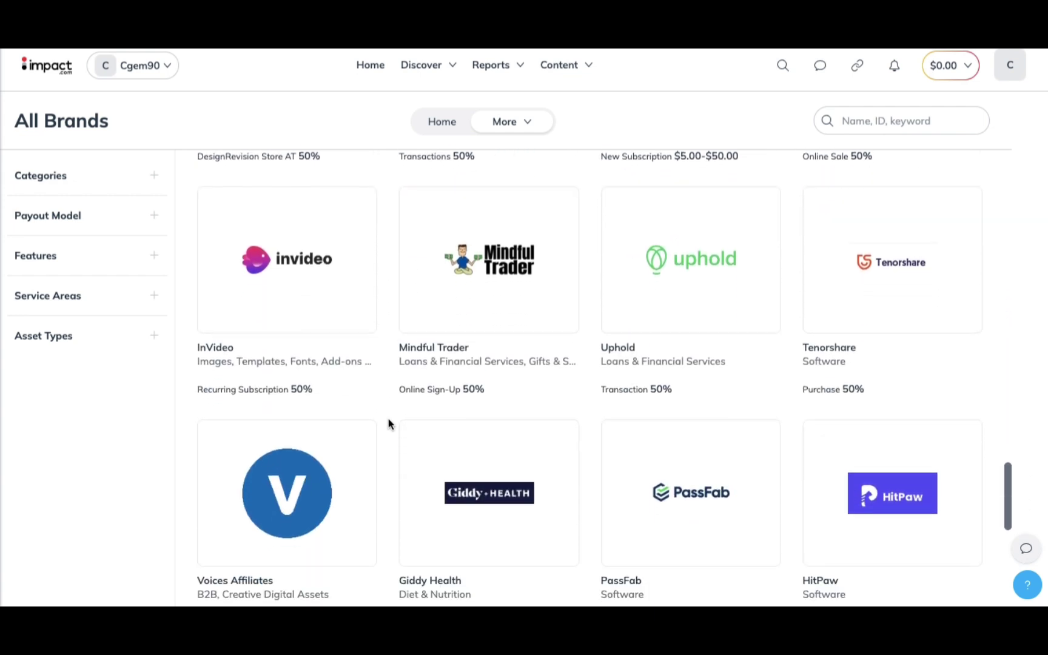
{"action": "scroll", "coordinate": [388, 423], "scroll_direction": "down", "scroll_amount": 1}
{"action": "mouse_move", "coordinate": [332, 202]}
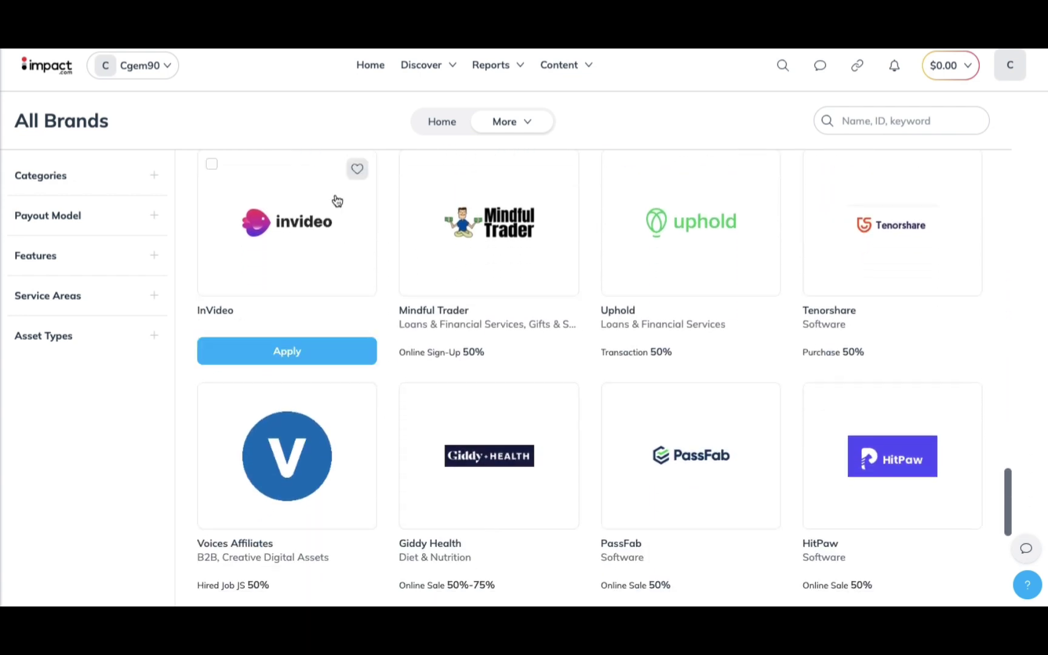
Review InVideo's program details, service regions and tracking, then open the Apply to InVideo form.
{"action": "left_click", "coordinate": [298, 247]}
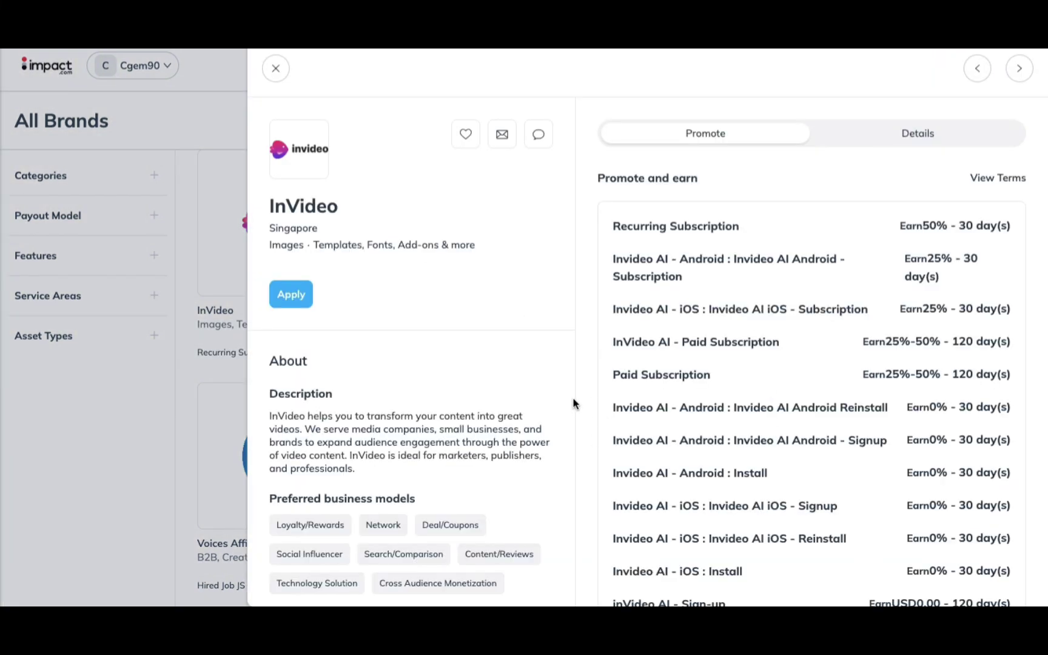
{"action": "scroll", "coordinate": [573, 402], "scroll_direction": "down", "scroll_amount": 1}
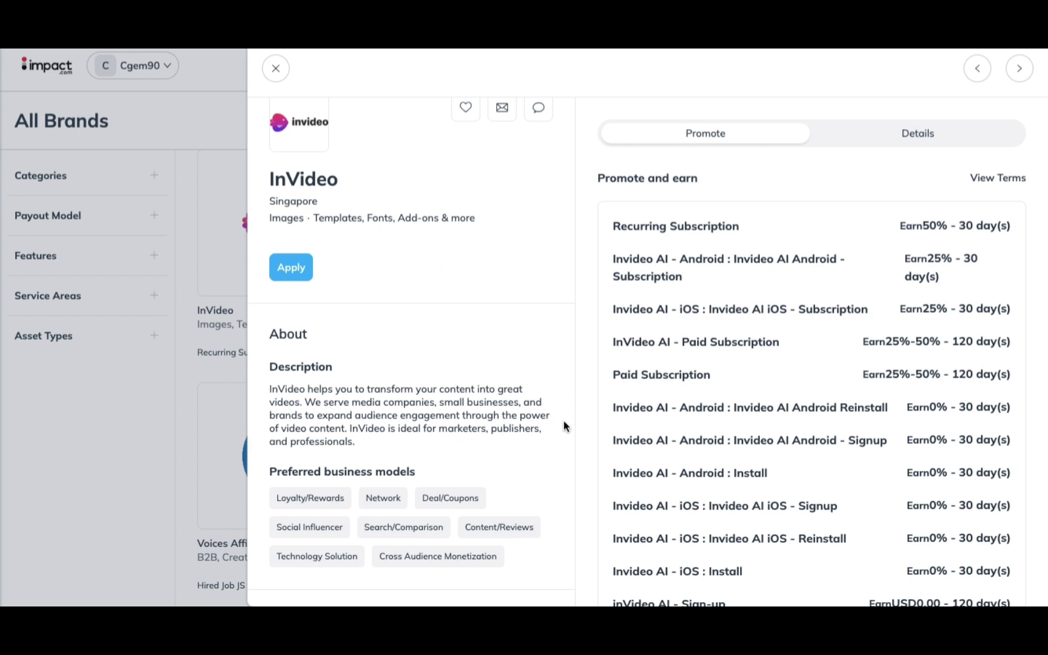
{"action": "scroll", "coordinate": [563, 423], "scroll_direction": "down", "scroll_amount": 1}
{"action": "scroll", "coordinate": [564, 423], "scroll_direction": "up", "scroll_amount": 2}
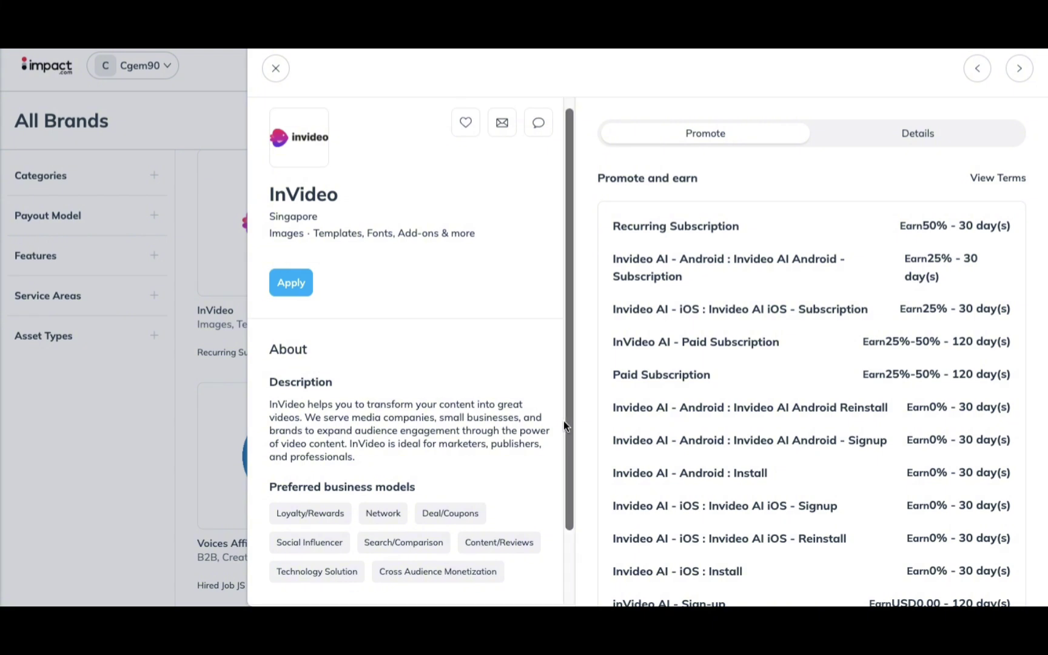
{"action": "left_click", "coordinate": [928, 138]}
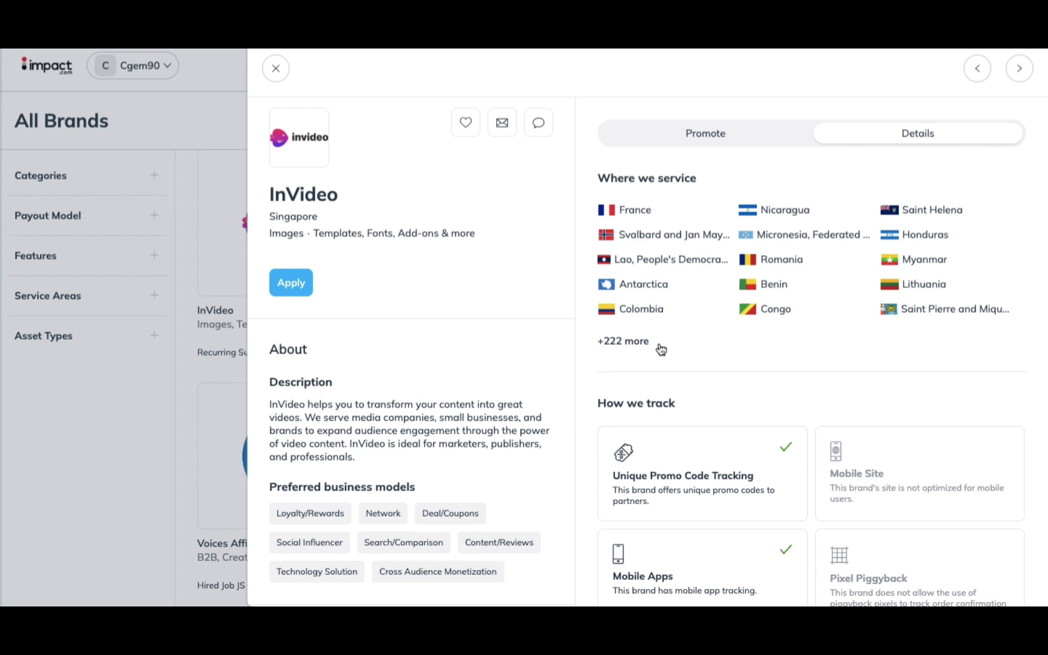
{"action": "left_click", "coordinate": [285, 284]}
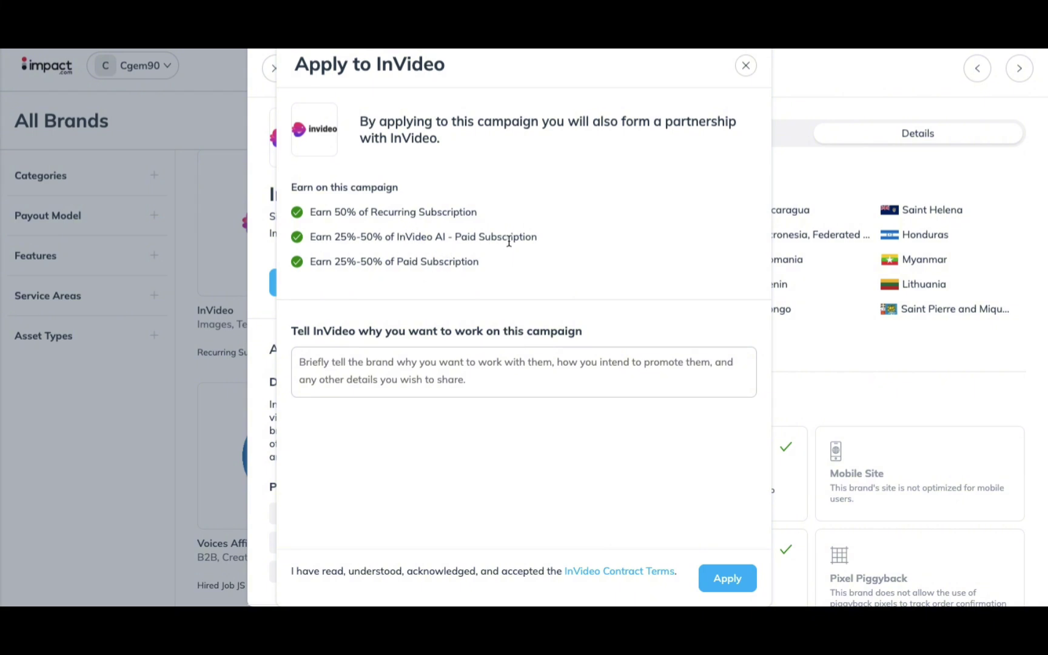
Enter the application reason 'I have used invideo previously, and found it helpful for YouTube videos'.
{"action": "scroll", "coordinate": [474, 388], "scroll_direction": "down", "scroll_amount": 1}
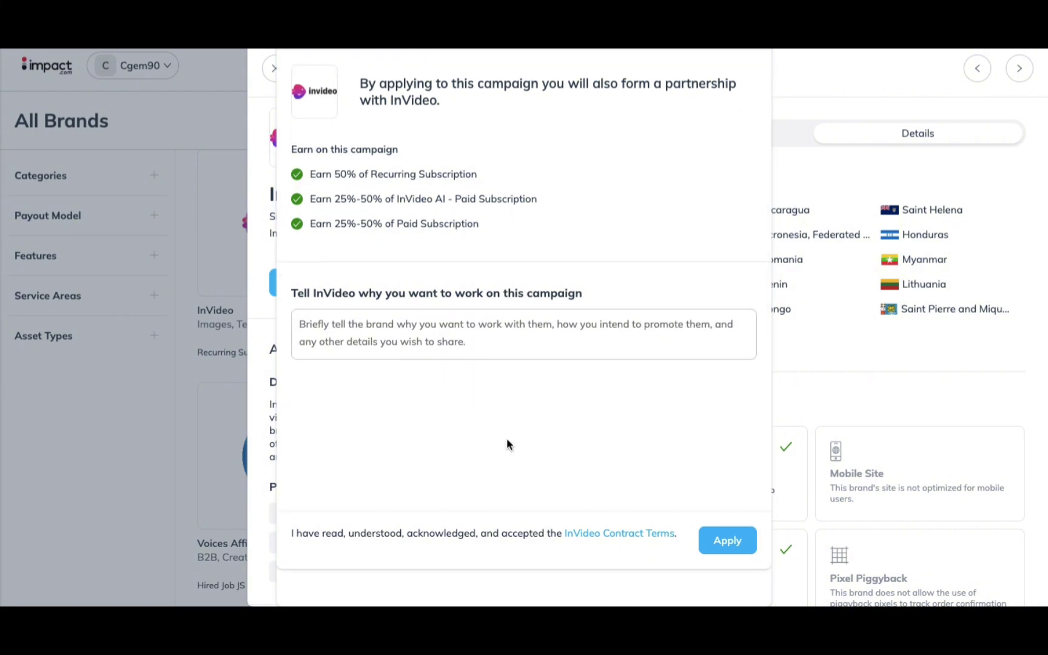
{"action": "scroll", "coordinate": [485, 426], "scroll_direction": "up", "scroll_amount": 1}
{"action": "left_click", "coordinate": [470, 374]}
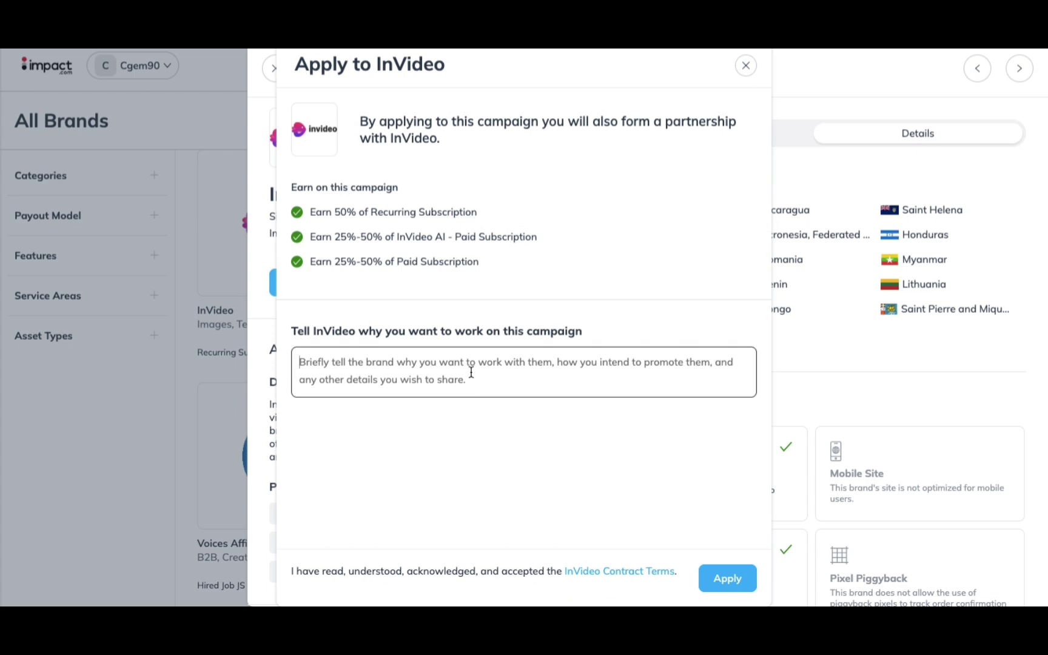
{"action": "type", "text": "I have used invideo"}
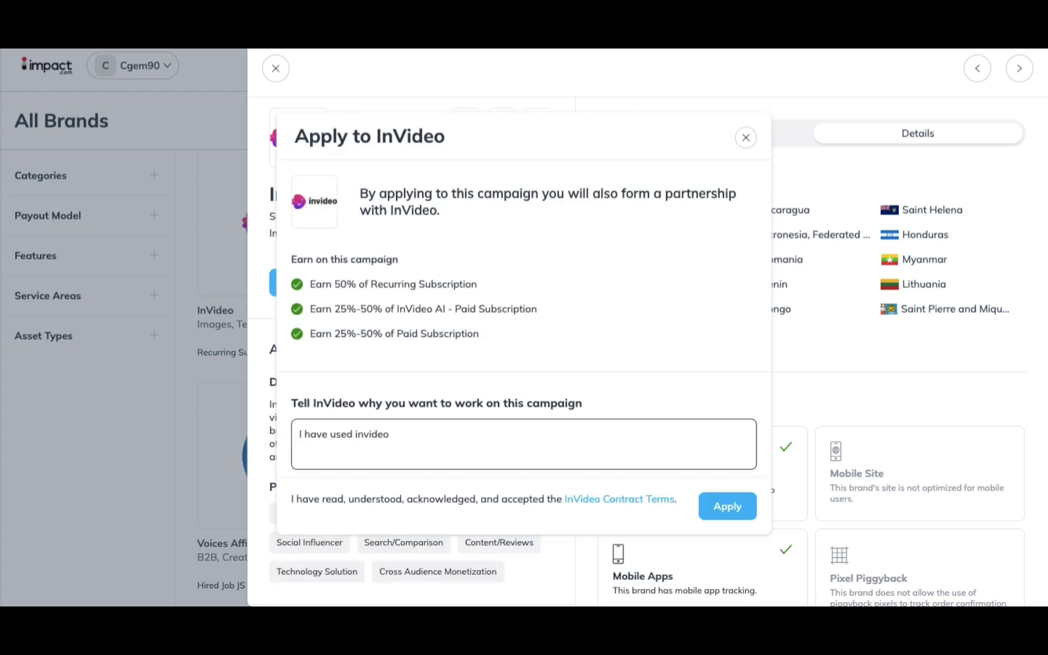
{"action": "type", "text": " previously, and found t"}
{"action": "type", "text": "t to be helpful in creating my YouT"}
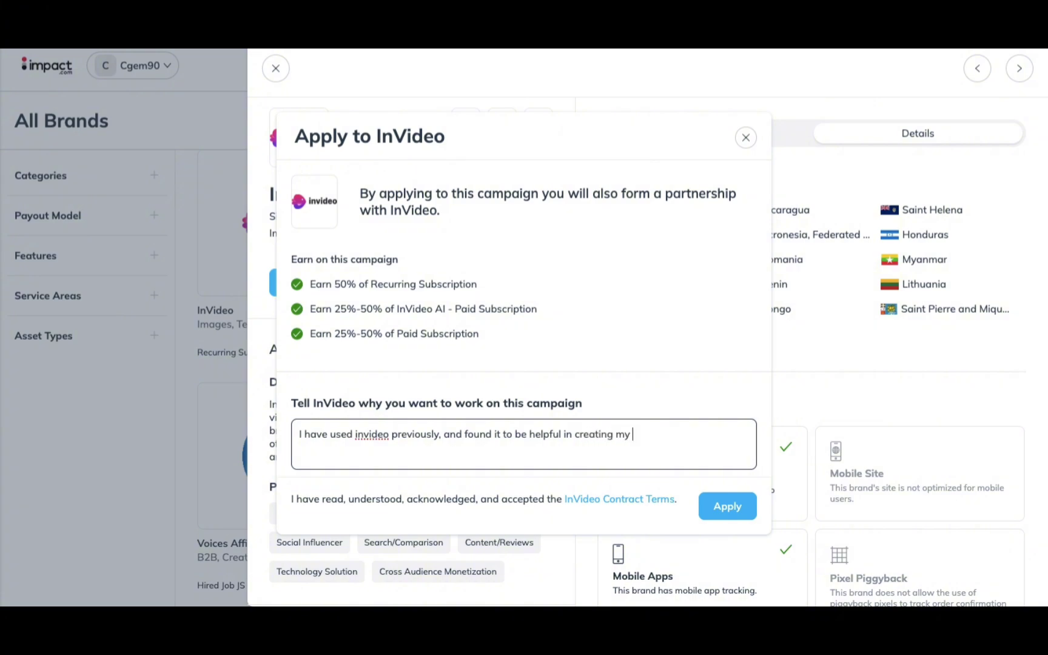
{"action": "type", "text": "ube videos!"}
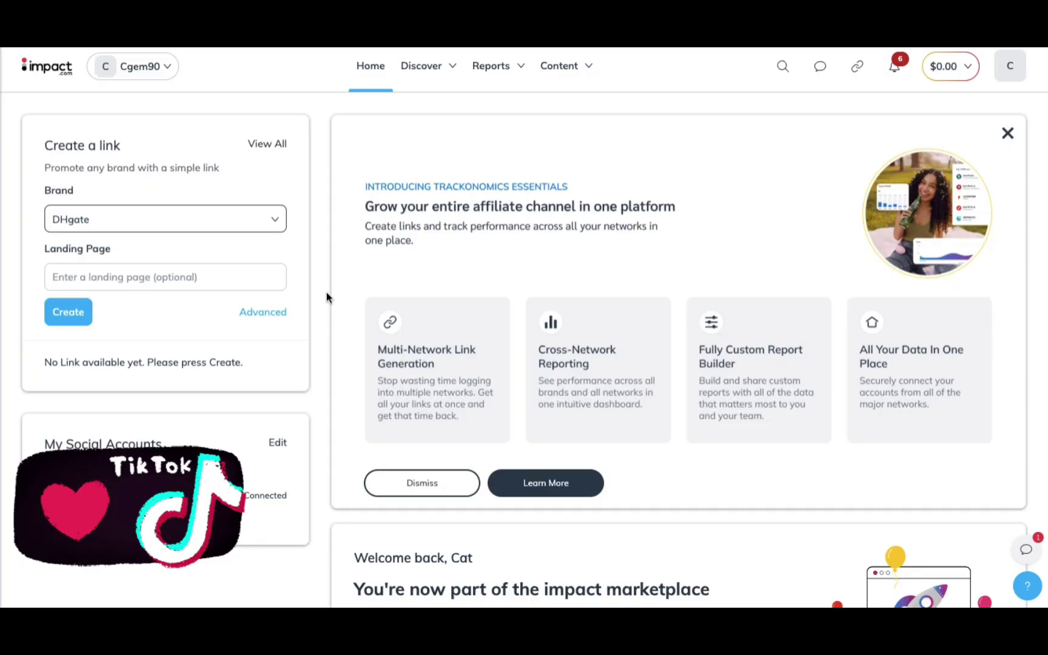
Generate an affiliate link with InVideo selected as the brand.
{"action": "left_click", "coordinate": [271, 224]}
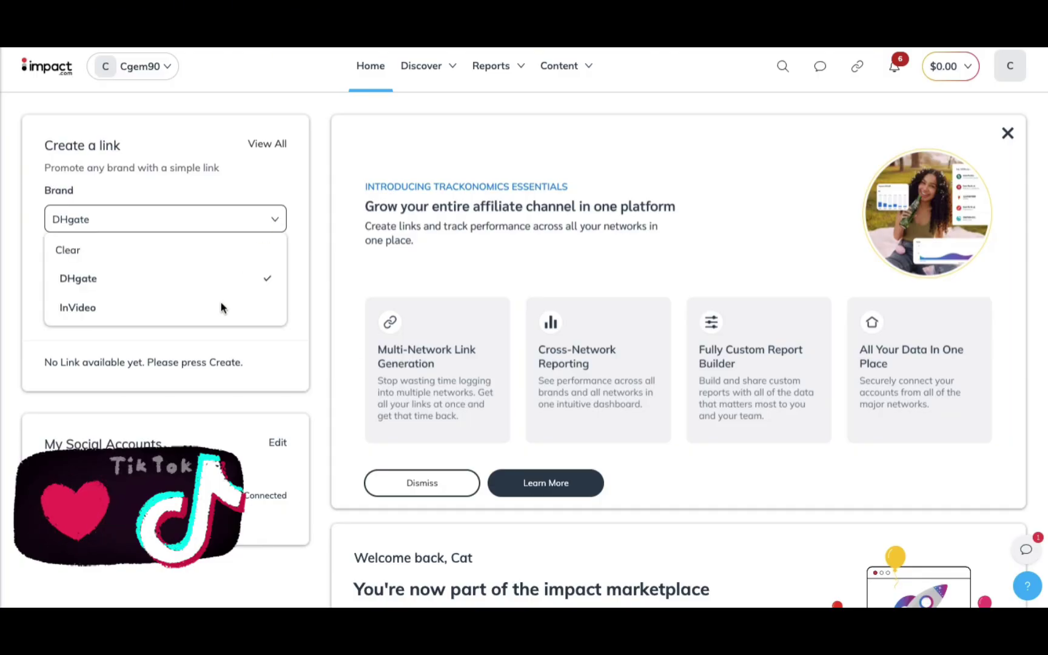
{"action": "left_click", "coordinate": [92, 310]}
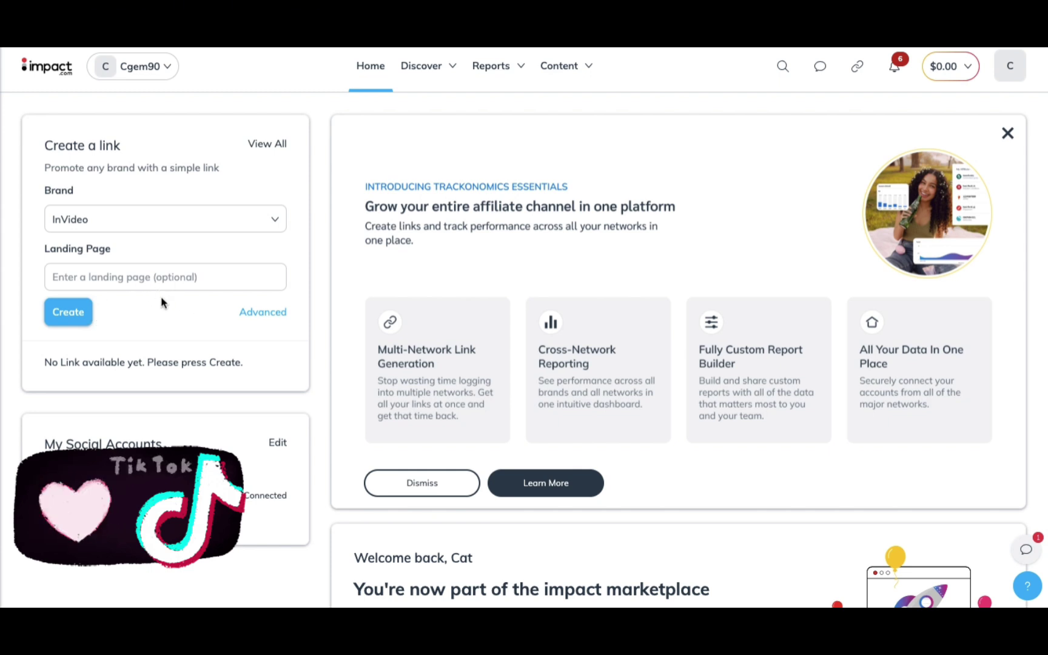
{"action": "left_click", "coordinate": [71, 316]}
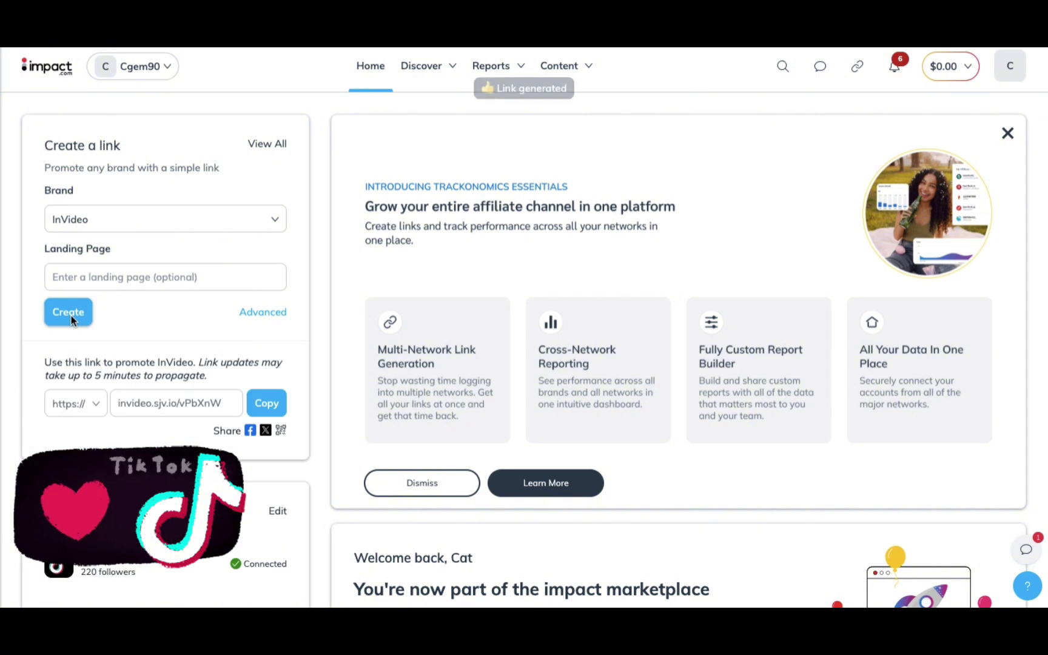
Copy the generated InVideo link to the clipboard and start a new browser tab.
{"action": "scroll", "coordinate": [134, 335], "scroll_direction": "down", "scroll_amount": 1}
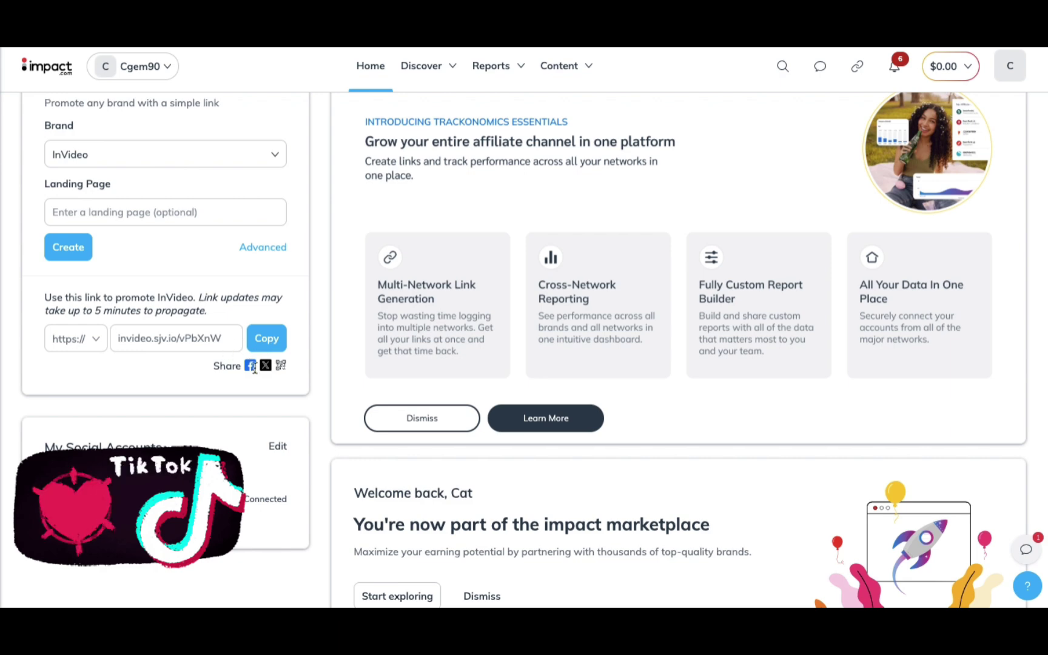
{"action": "left_click", "coordinate": [271, 344]}
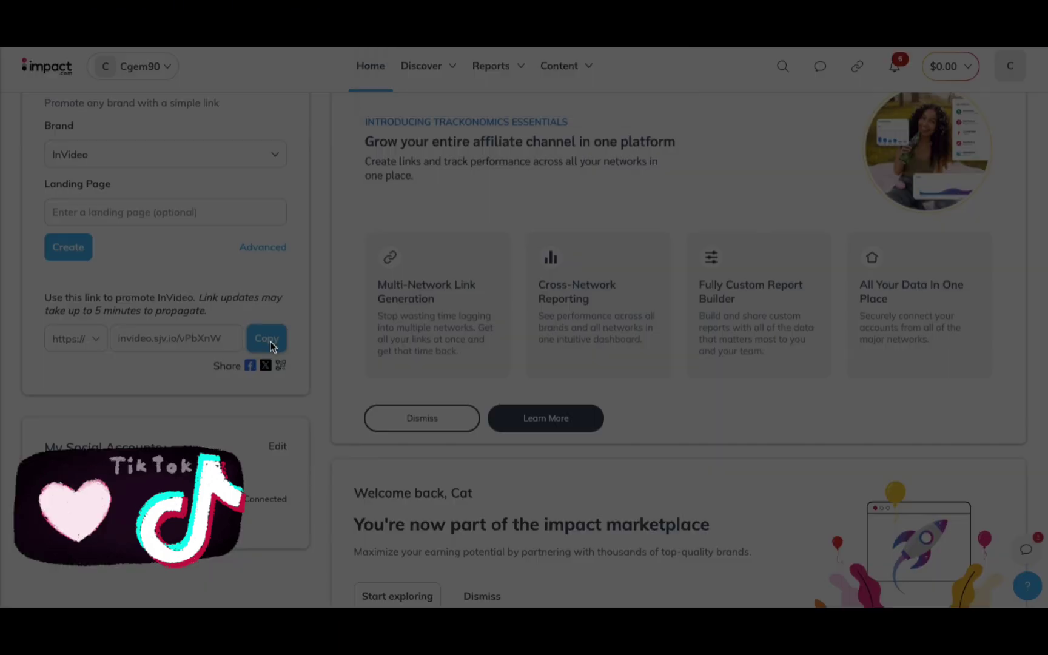
{"action": "left_click", "coordinate": [645, 90]}
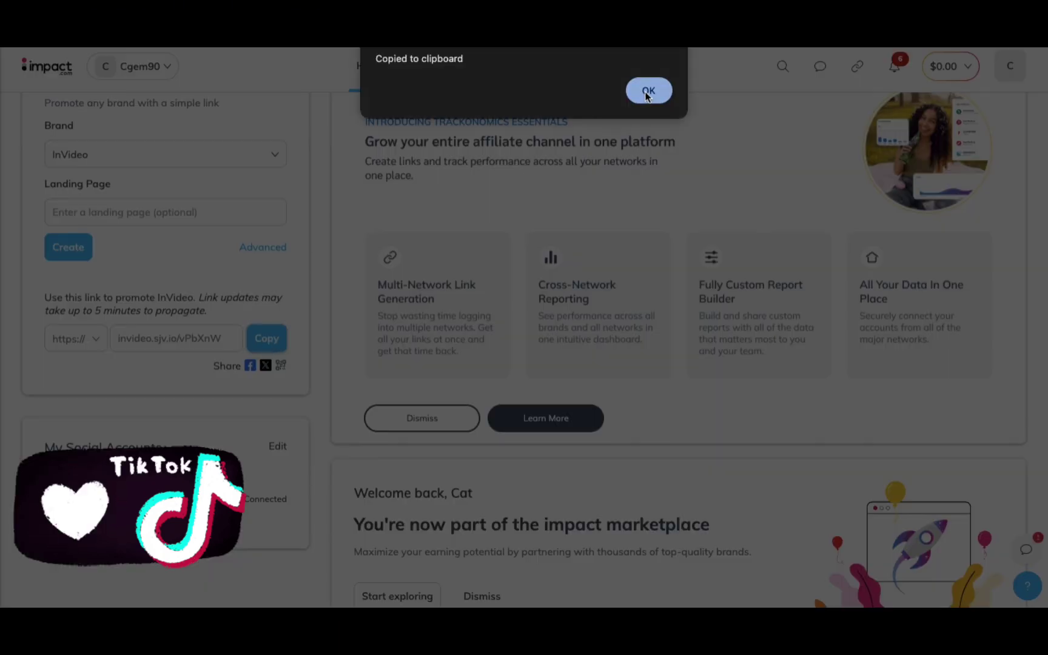
{"action": "key", "text": "super+t"}
Load the pasted affiliate link and scroll through the invideo AI homepage.
{"action": "key", "text": "super+v"}
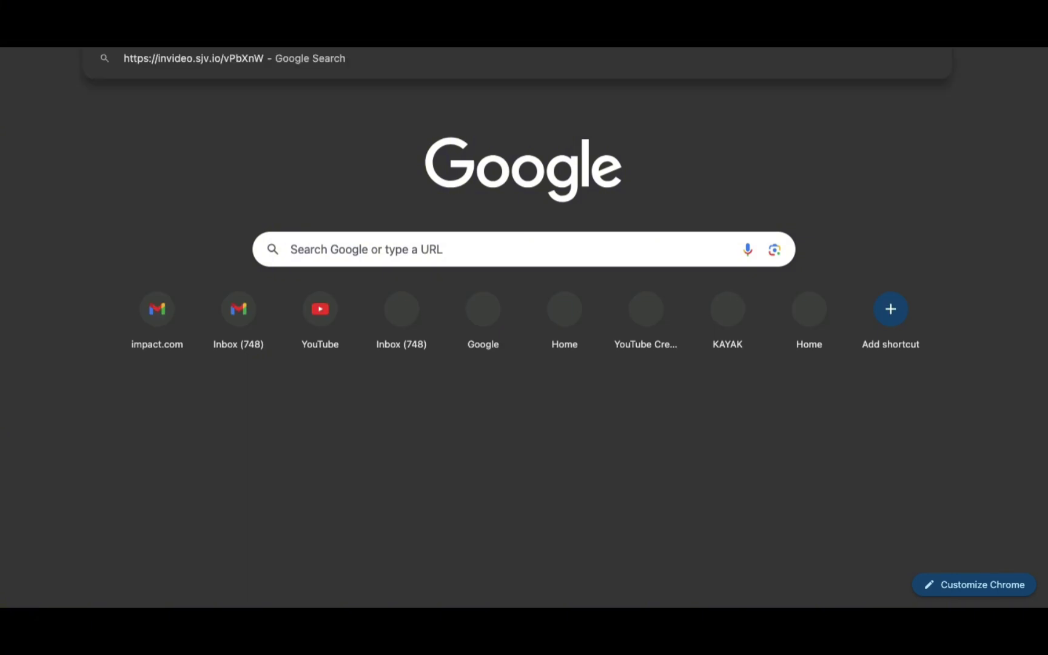
{"action": "key", "text": "Return"}
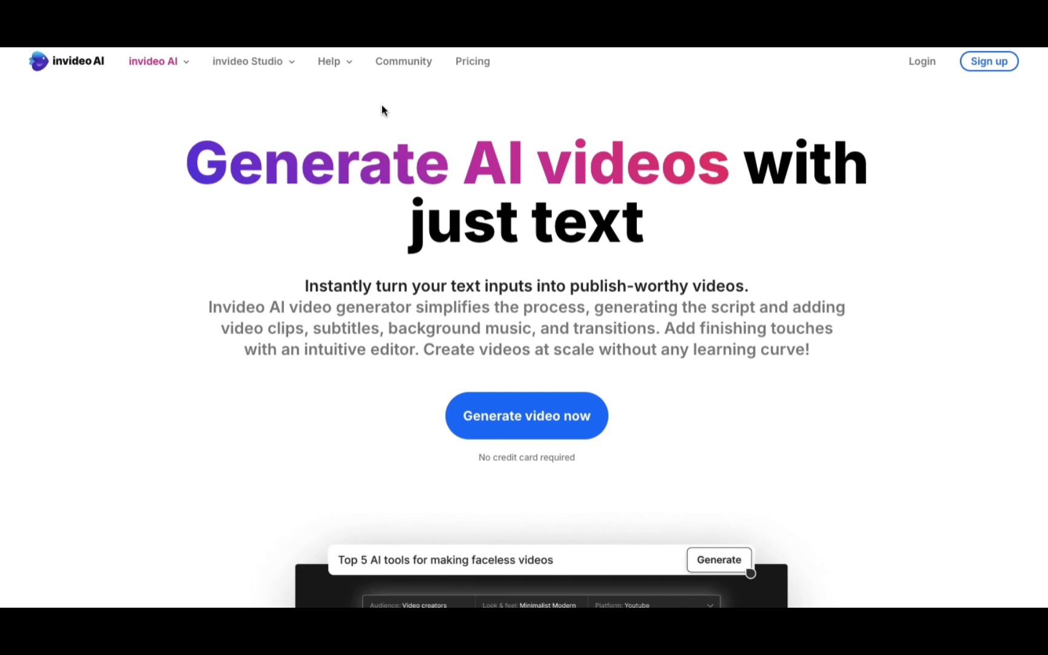
{"action": "scroll", "coordinate": [208, 254], "scroll_direction": "down", "scroll_amount": 1}
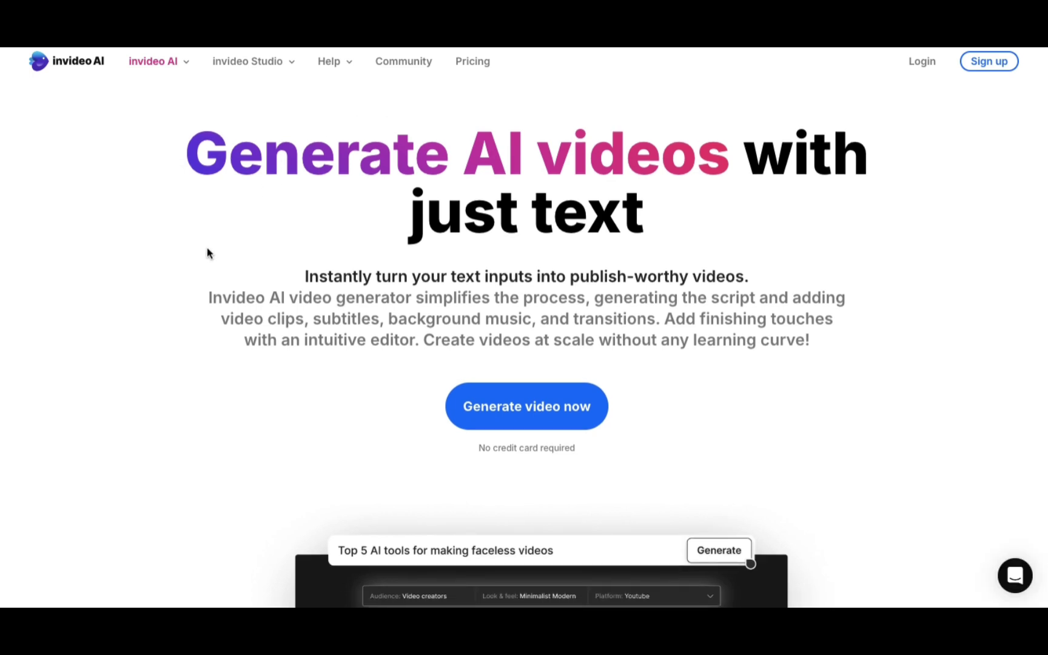
{"action": "scroll", "coordinate": [207, 253], "scroll_direction": "down", "scroll_amount": 5}
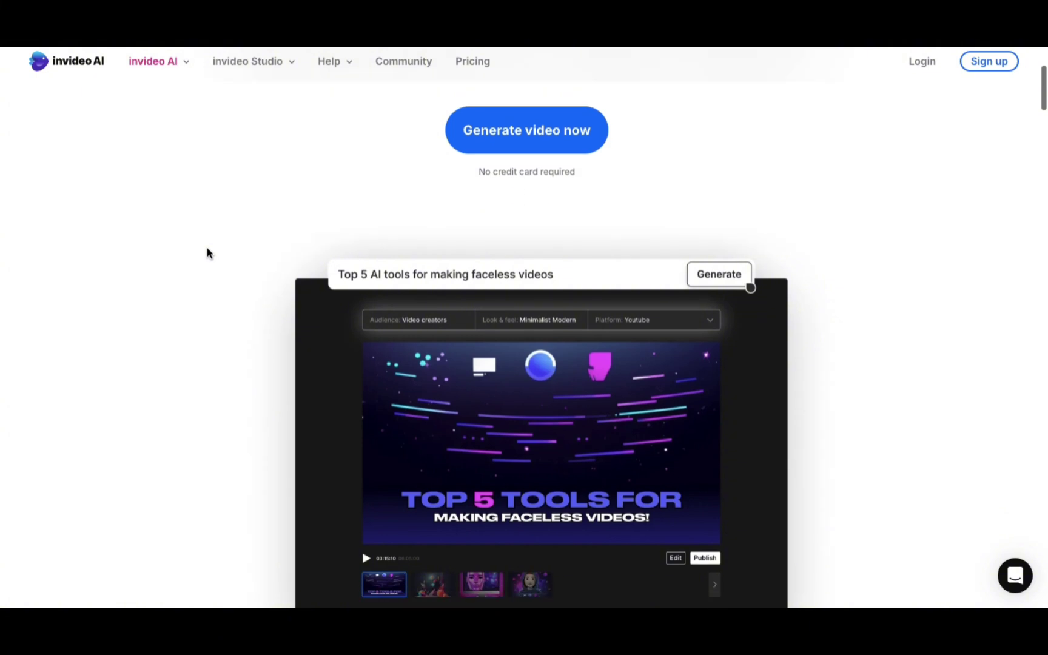
{"action": "scroll", "coordinate": [207, 254], "scroll_direction": "down", "scroll_amount": 1}
{"action": "scroll", "coordinate": [208, 254], "scroll_direction": "down", "scroll_amount": 1}
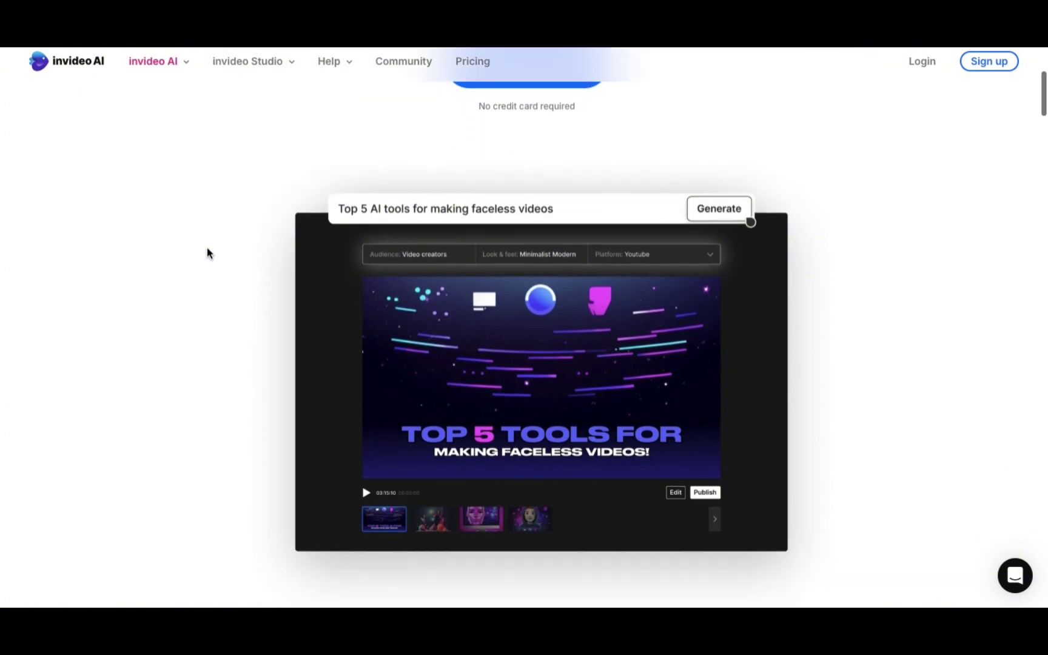
{"action": "scroll", "coordinate": [208, 253], "scroll_direction": "down", "scroll_amount": 2}
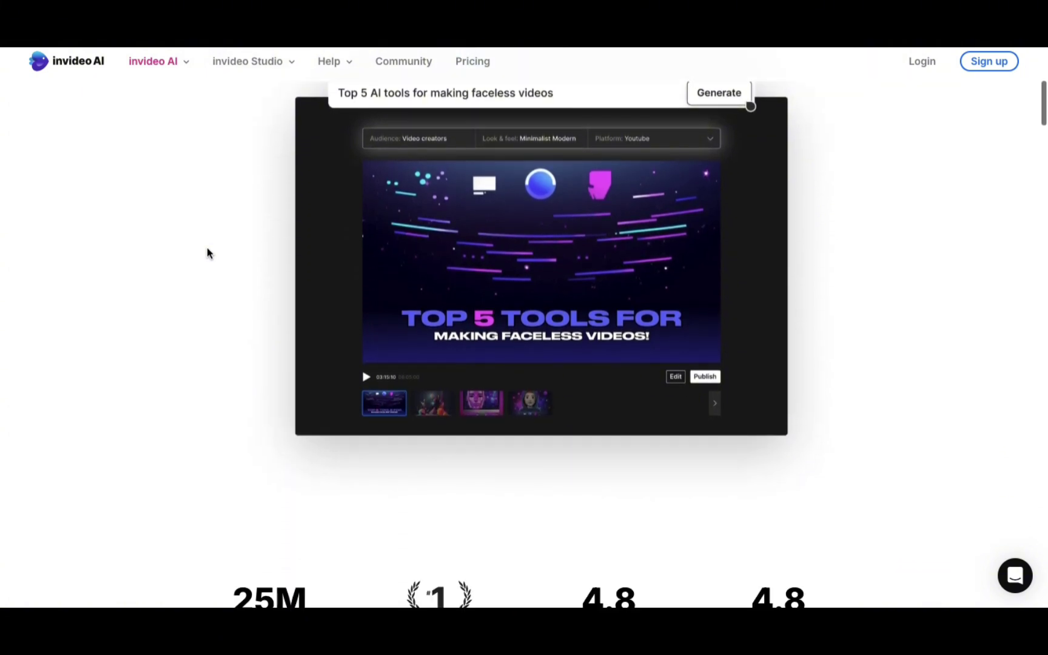
{"action": "scroll", "coordinate": [207, 254], "scroll_direction": "down", "scroll_amount": 5}
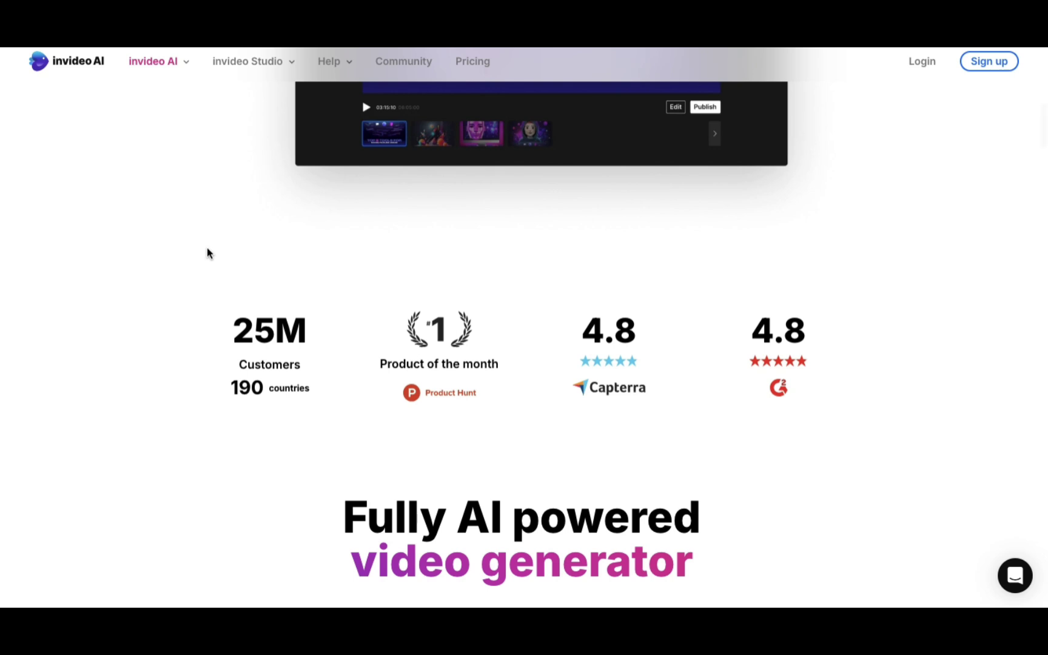
{"action": "scroll", "coordinate": [208, 254], "scroll_direction": "up", "scroll_amount": 14}
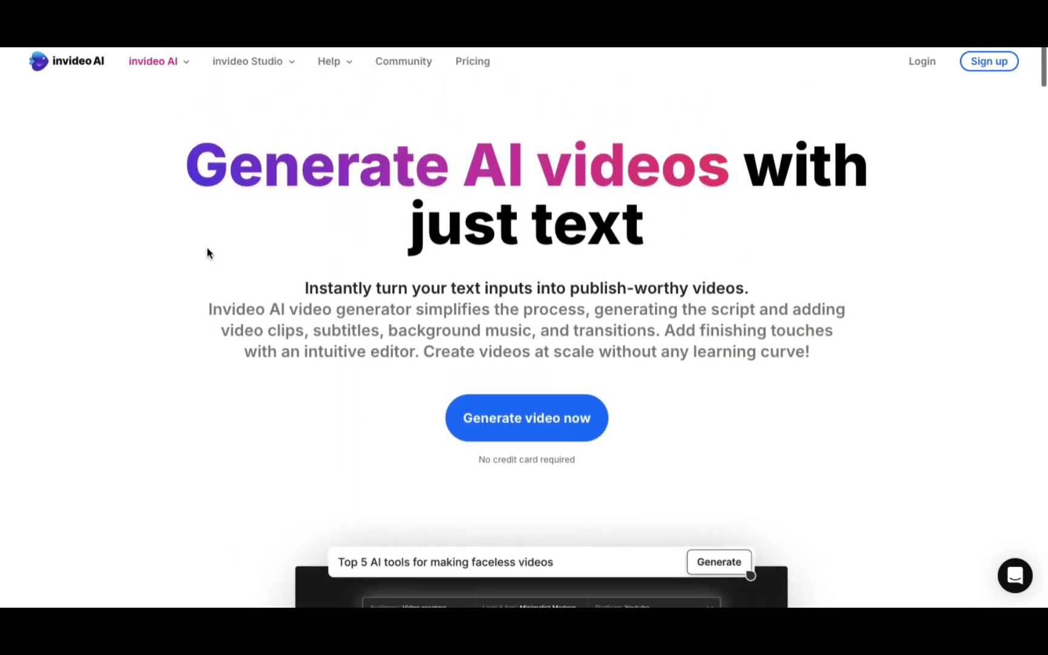